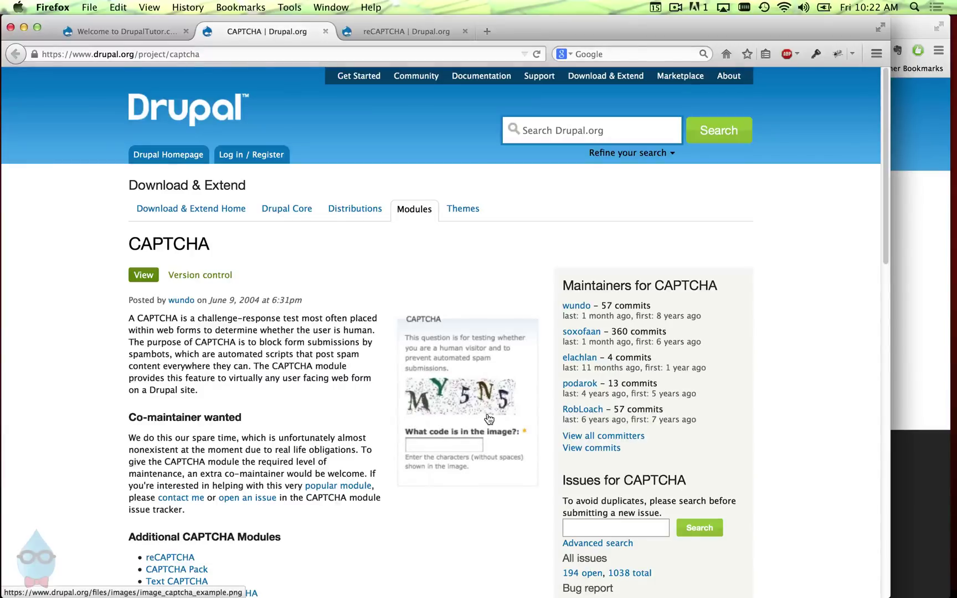
- Switch from the drupal.org CAPTCHA project page to the DrupalTutor.com home page tab
click(135, 34)
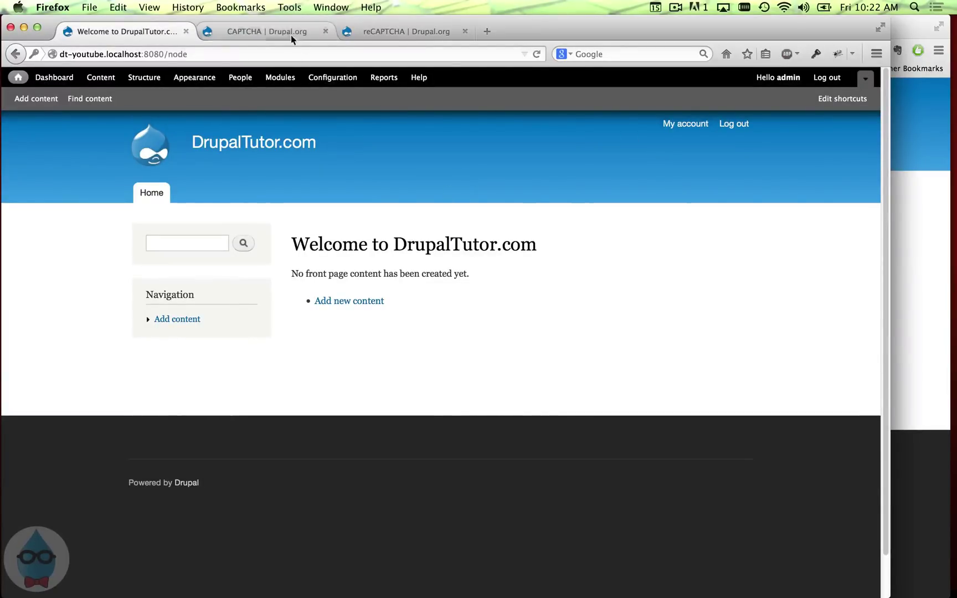
- Copy the captcha-7.x-1.1.tar.gz download link from the drupal.org CAPTCHA project page
click(269, 32)
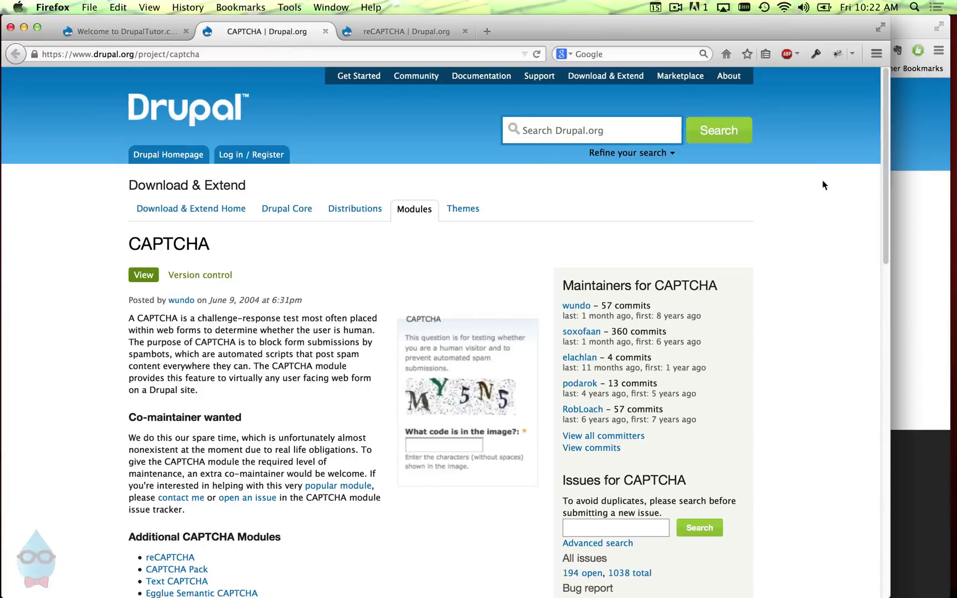
drag(885, 180, 886, 457)
right_click(296, 417)
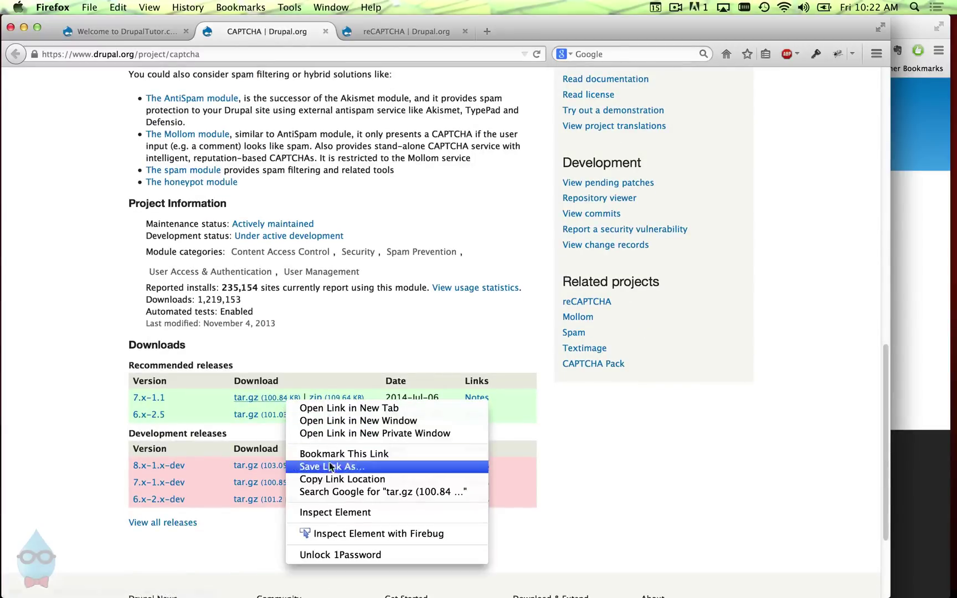
click(303, 487)
- Install the CAPTCHA module on DrupalTutor.com by pasting the copied URL into Install new module
click(137, 32)
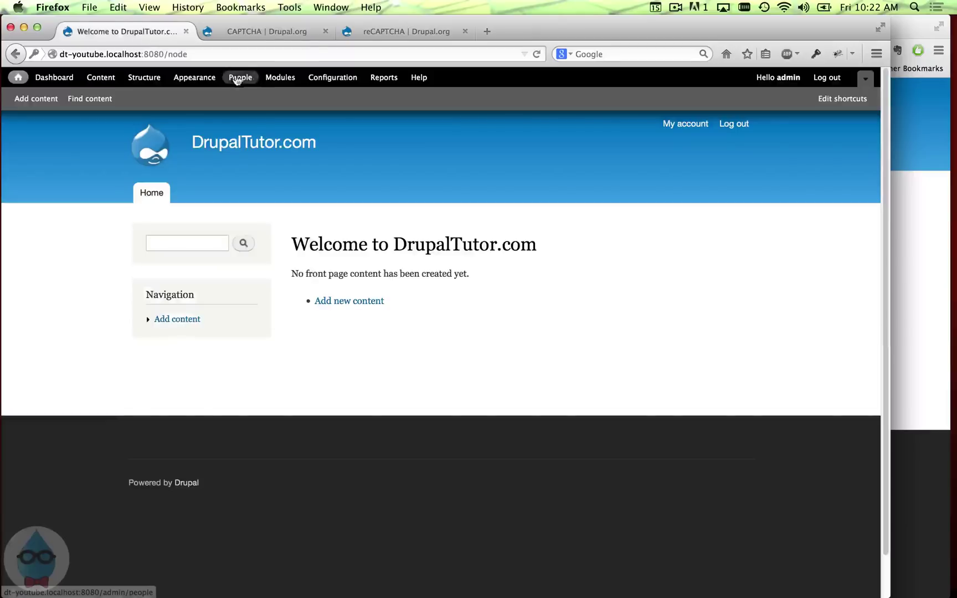
click(274, 78)
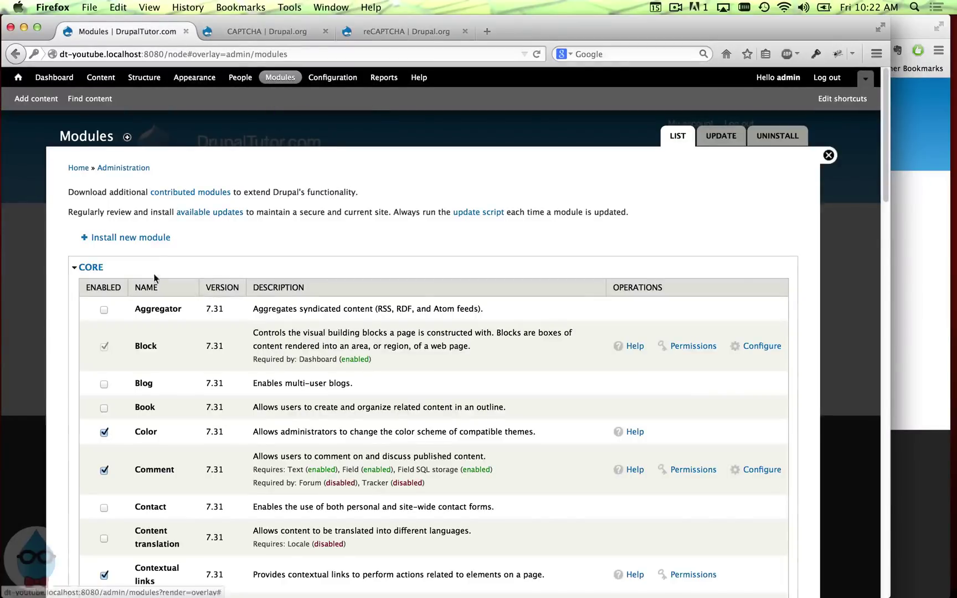
click(145, 242)
click(186, 233)
right_click(187, 234)
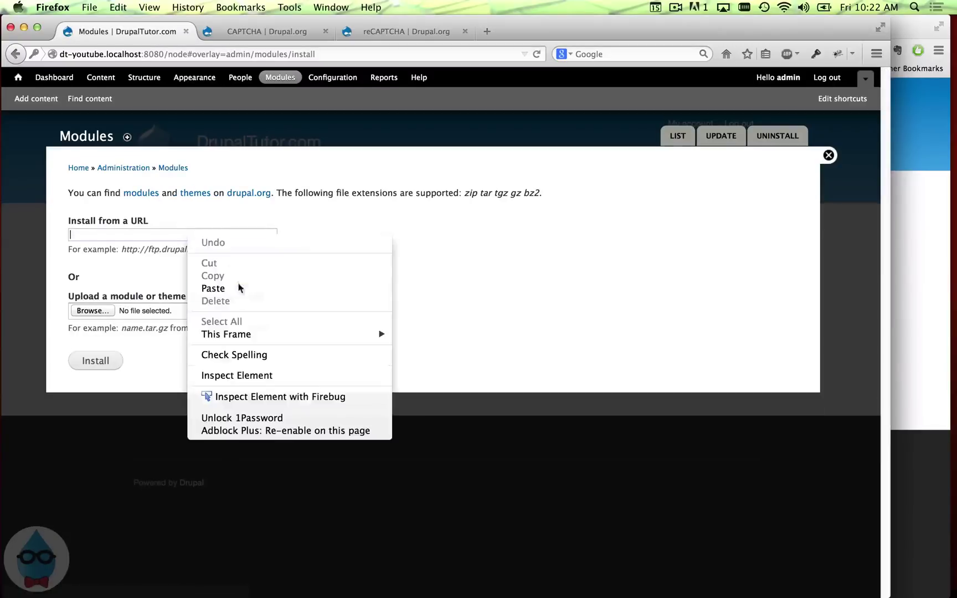
click(234, 288)
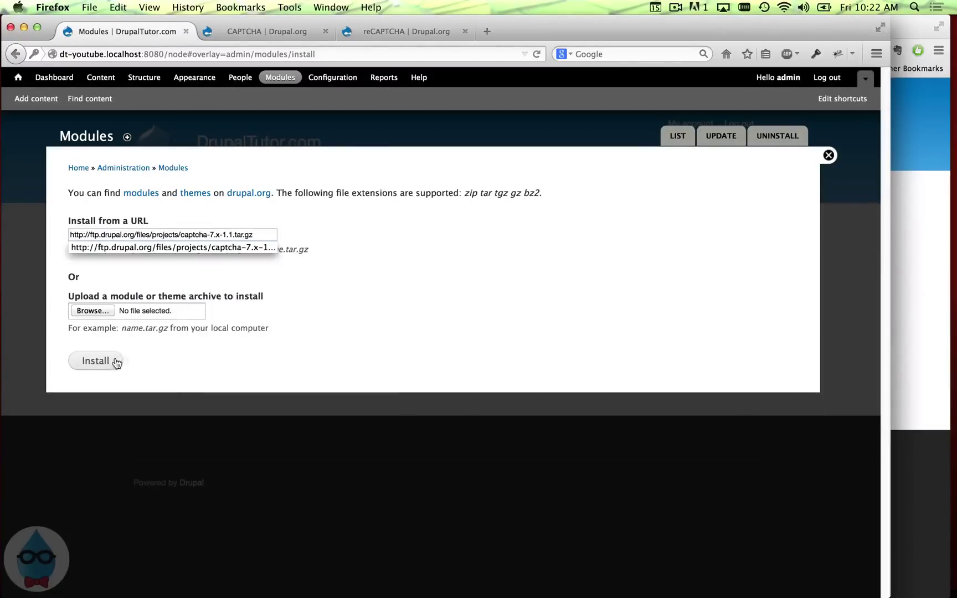
click(95, 361)
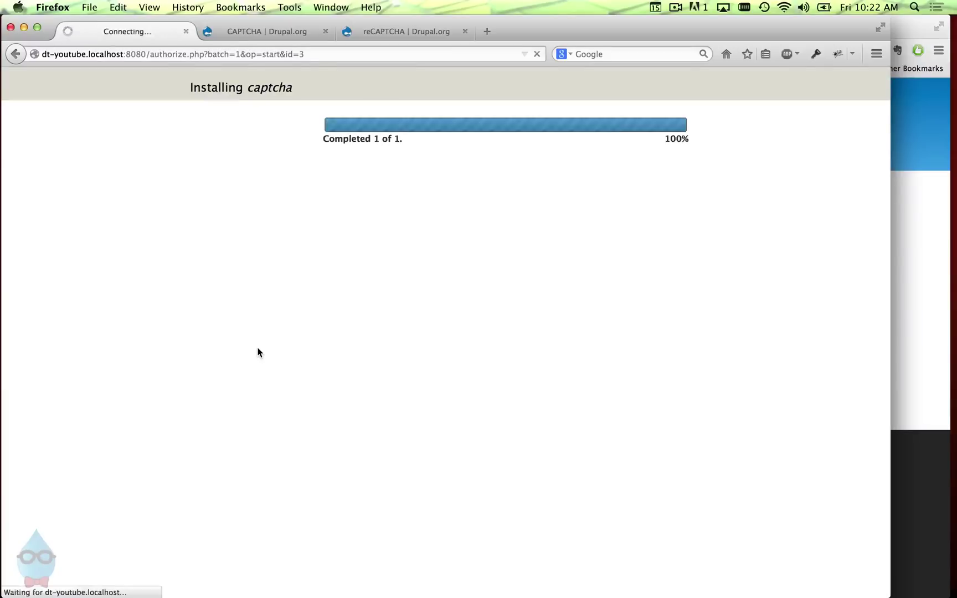
click(397, 238)
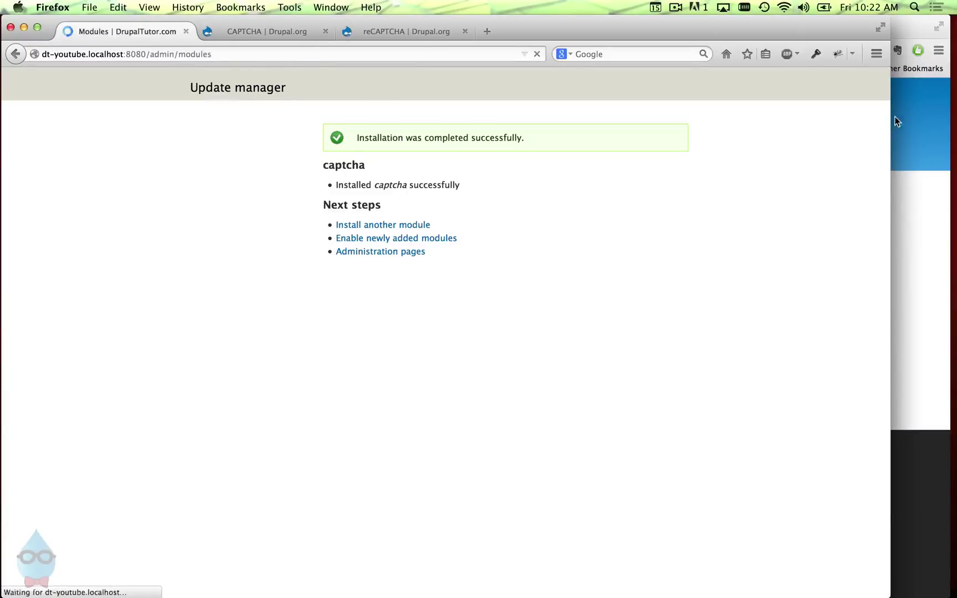
- Tick CAPTCHA and Image CAPTCHA under Spam control and save the module configuration
scroll(882, 96, down, 5)
scroll(560, 564, down, 15)
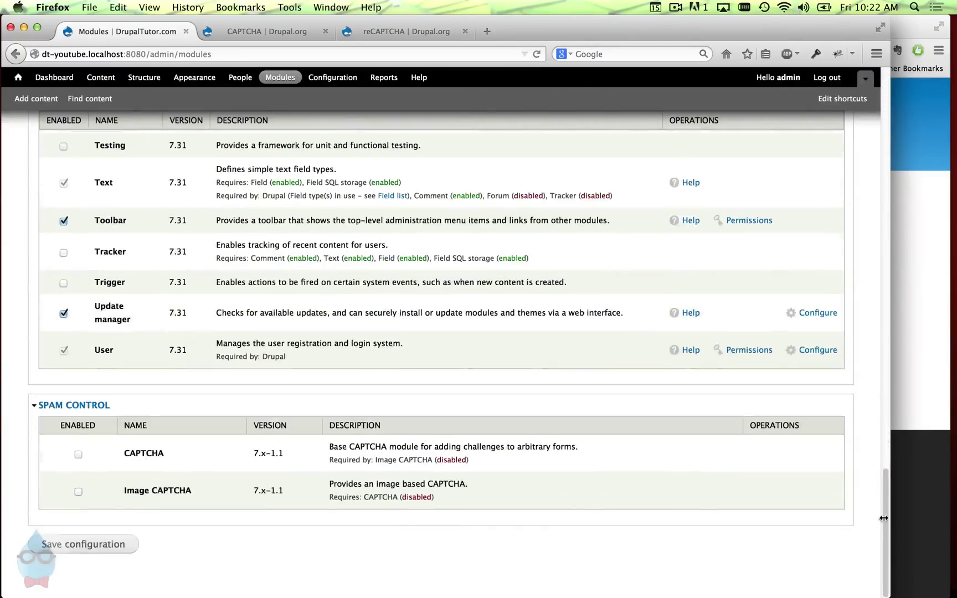
click(147, 457)
click(155, 493)
click(114, 542)
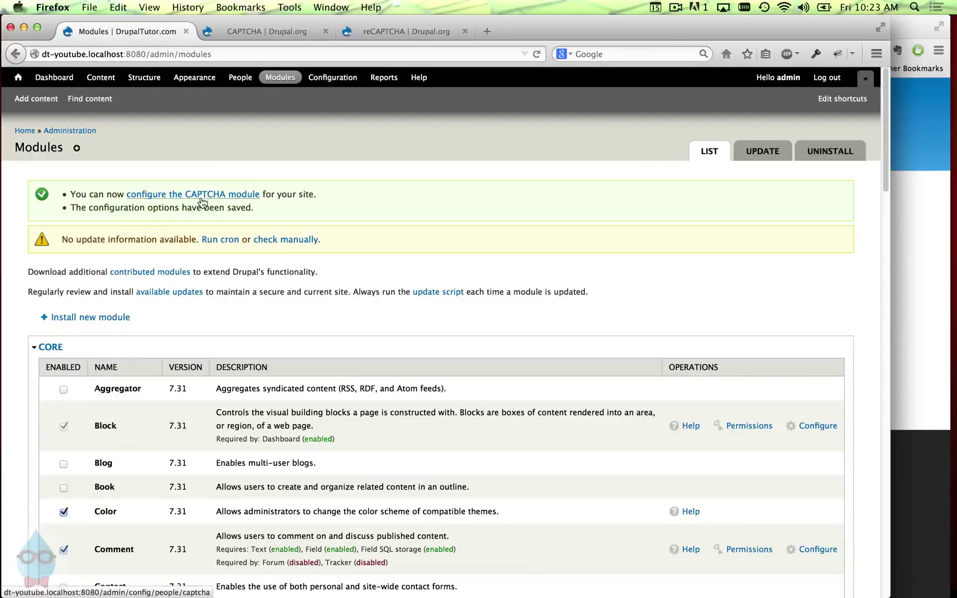
- Open the CAPTCHA settings under Configuration and review the default challenge types, leaving Math selected
click(327, 82)
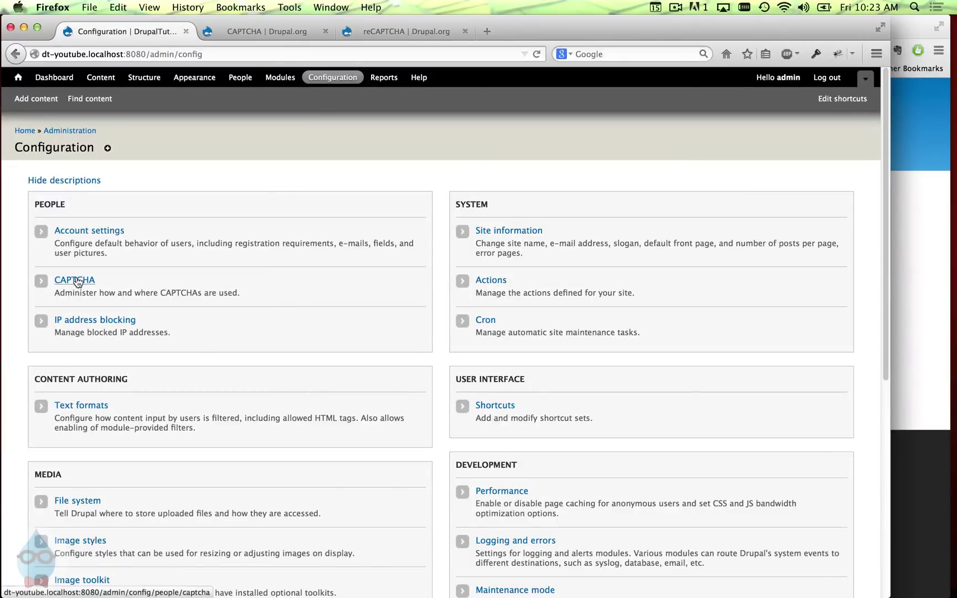
click(77, 280)
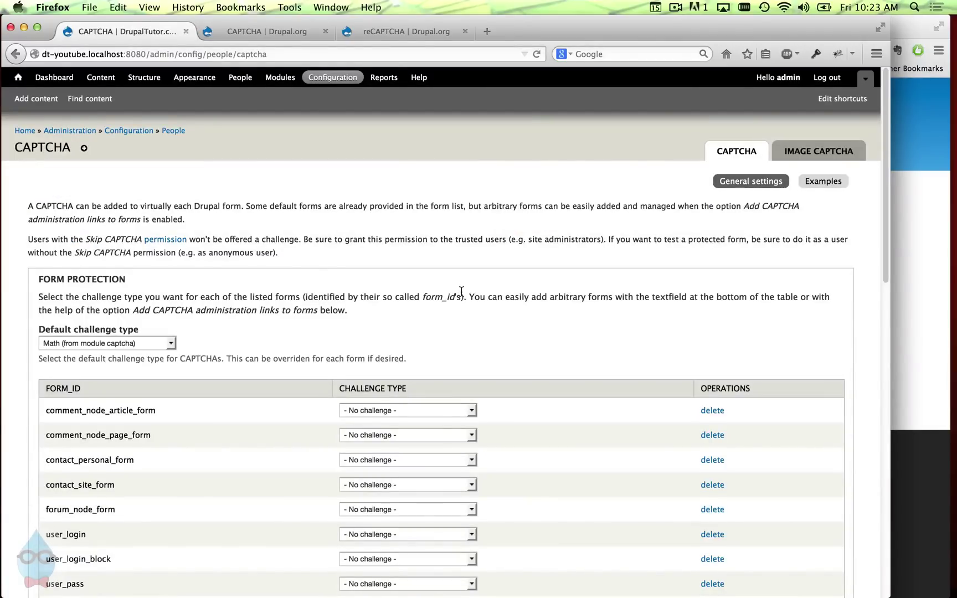
scroll(462, 291, down, 5)
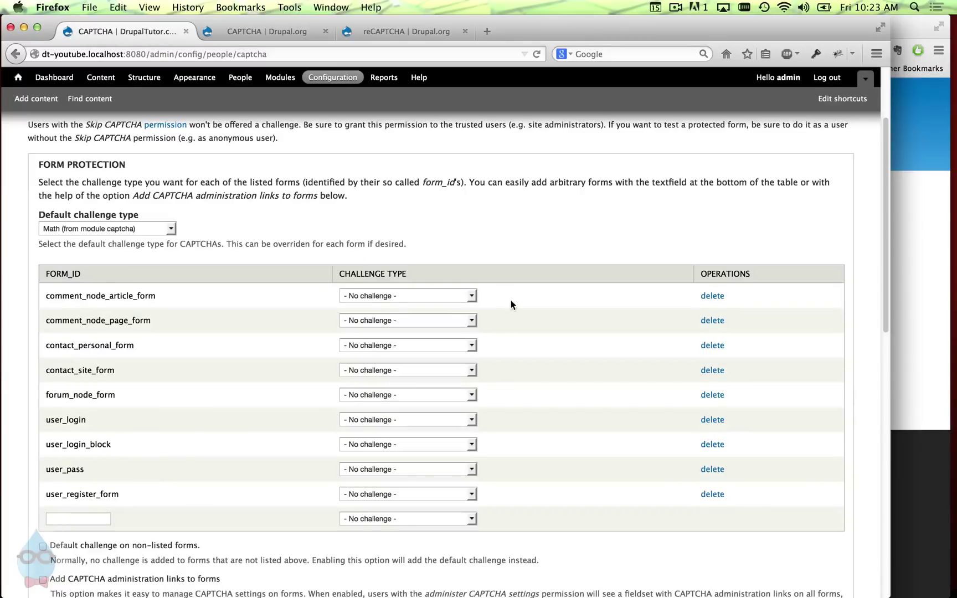
click(161, 223)
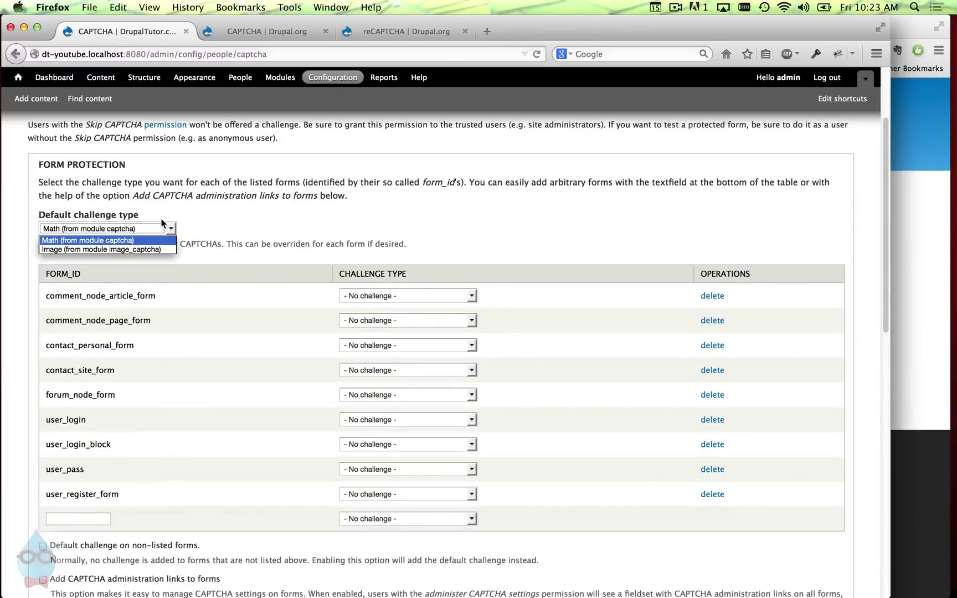
click(266, 244)
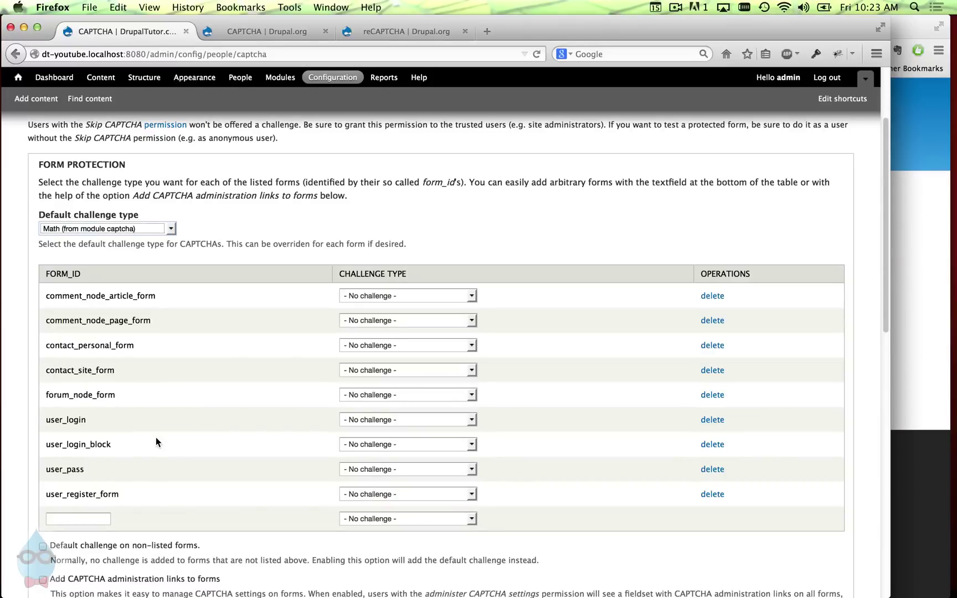
- Review the protectable form IDs, from comment_node_article_form to user_register_form
scroll(88, 283, down, 2)
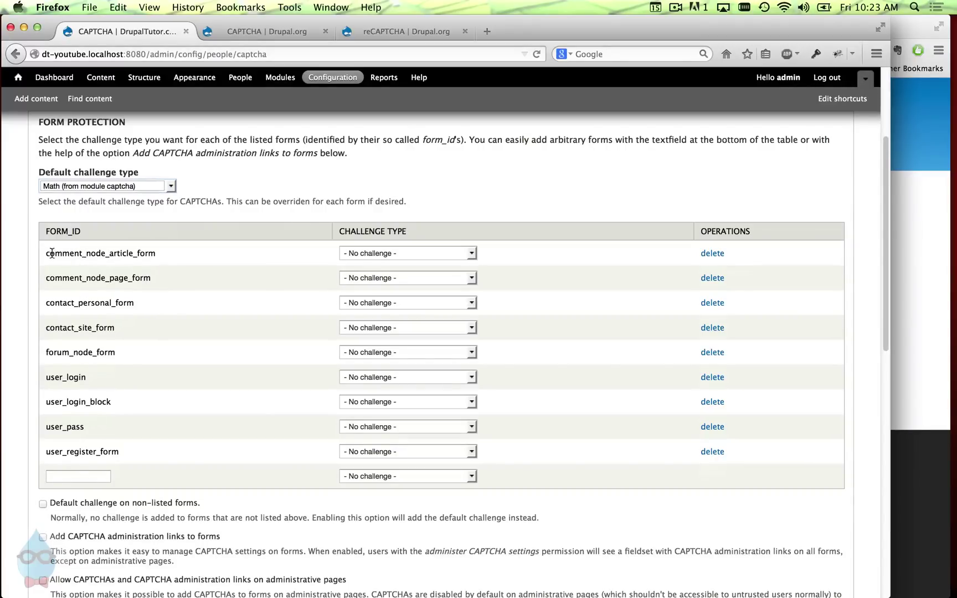
drag(45, 254, 159, 302)
click(164, 270)
click(181, 291)
click(162, 303)
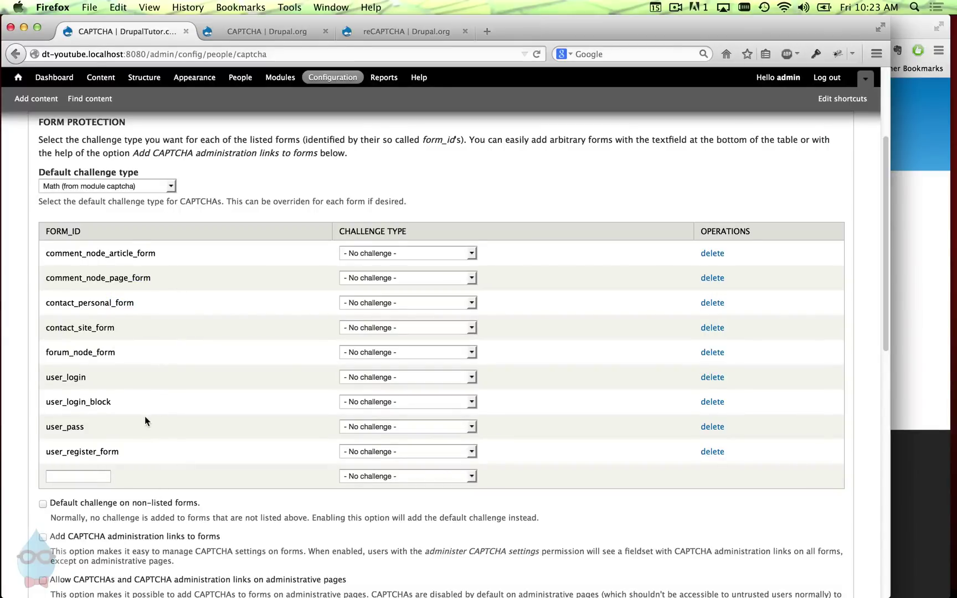
drag(48, 450, 136, 459)
click(172, 459)
- Make Image the default challenge type and give user_register_form the Image challenge
click(128, 190)
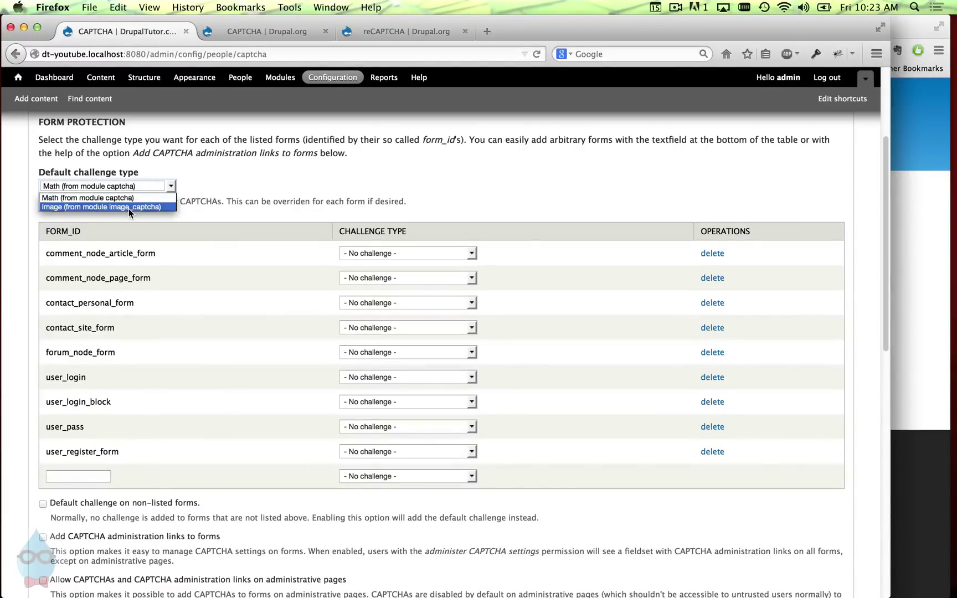
click(129, 209)
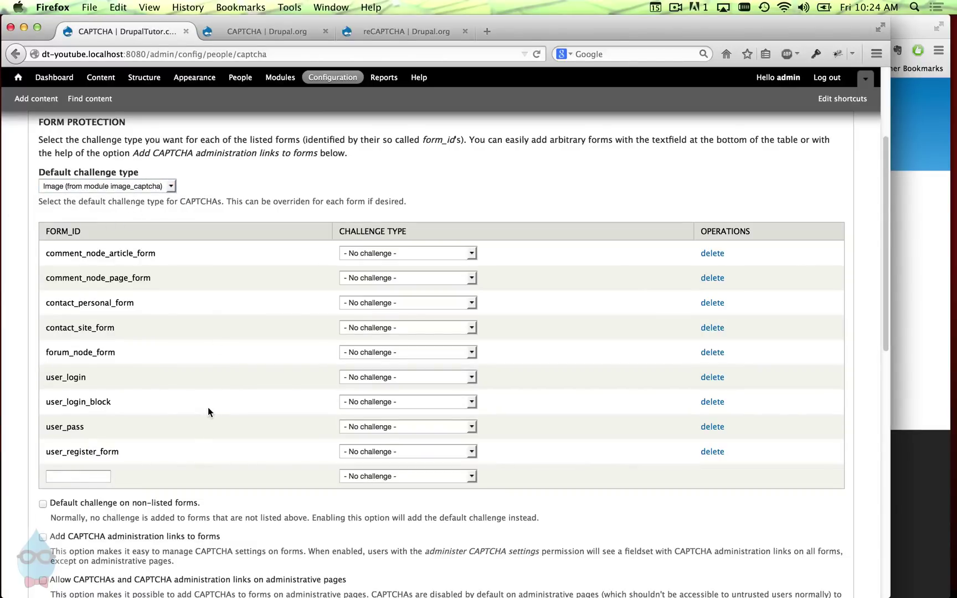
click(360, 451)
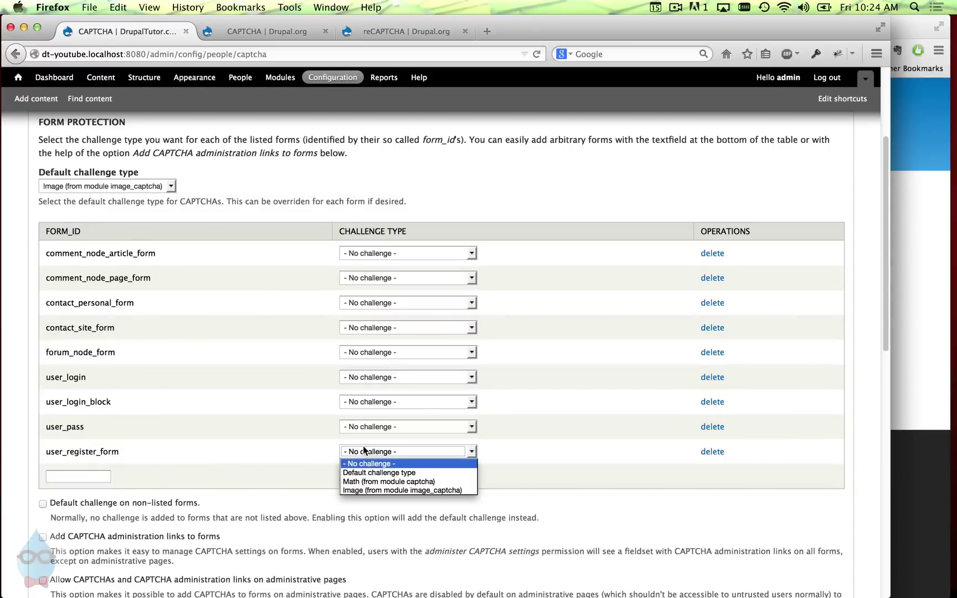
click(399, 491)
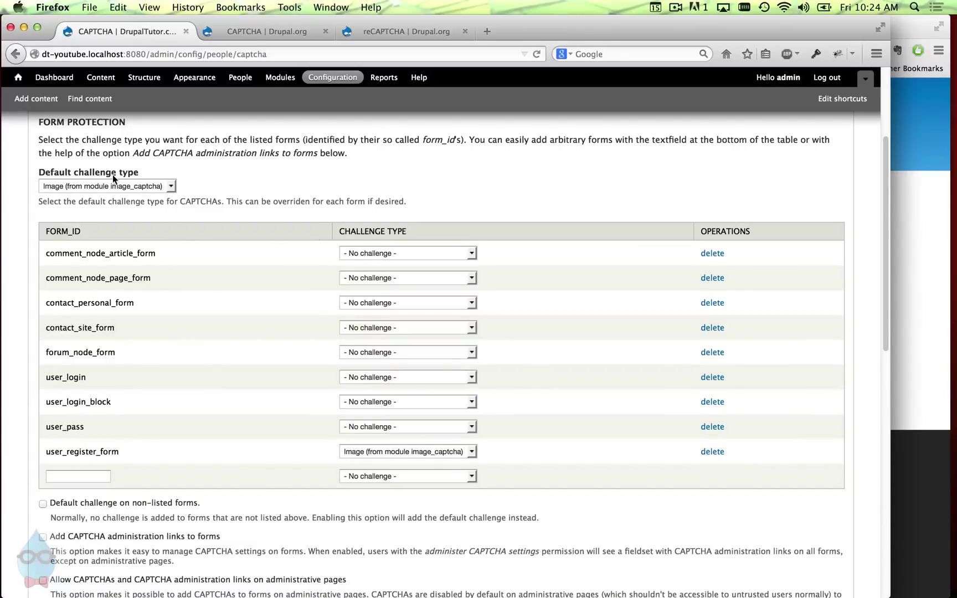
click(402, 447)
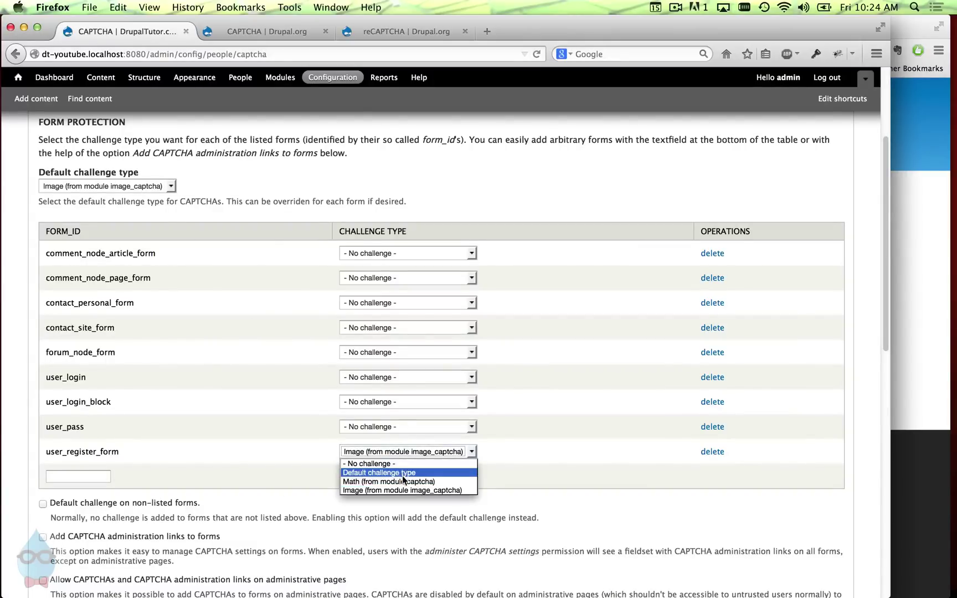
click(411, 491)
- Enable CAPTCHA statistics and save the CAPTCHA settings
scroll(253, 480, down, 1)
scroll(252, 481, down, 3)
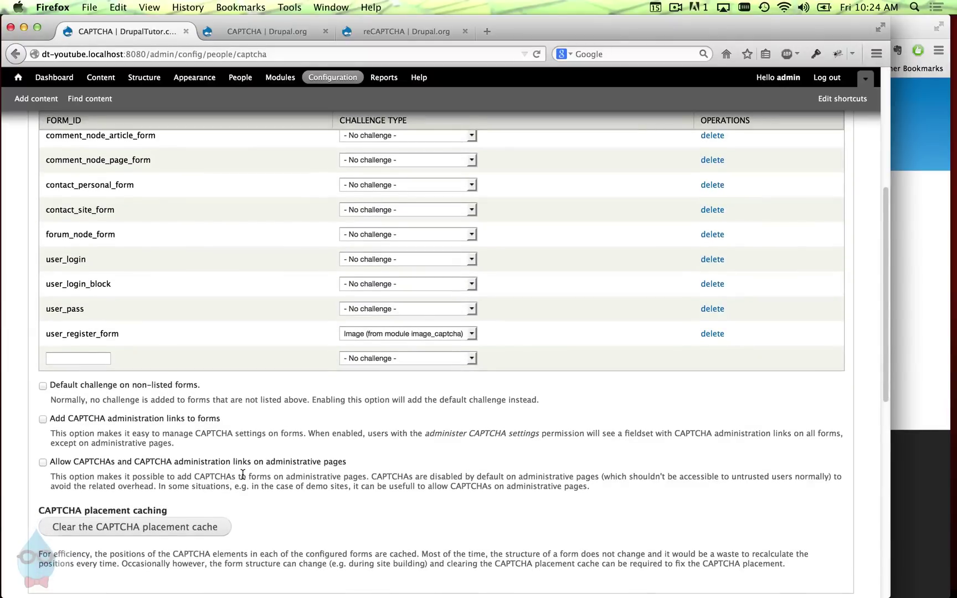
scroll(243, 474, down, 10)
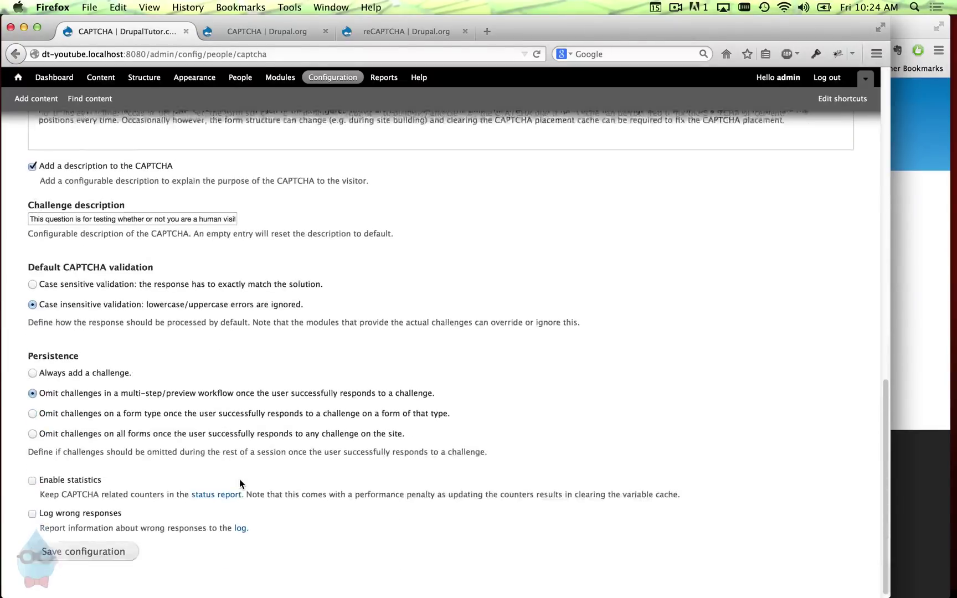
scroll(242, 478, down, 4)
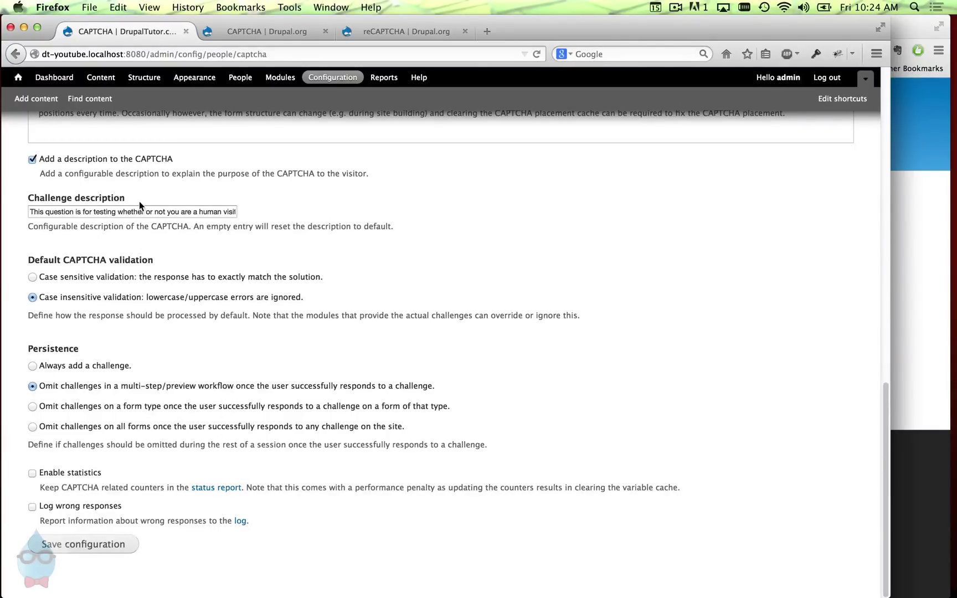
click(62, 471)
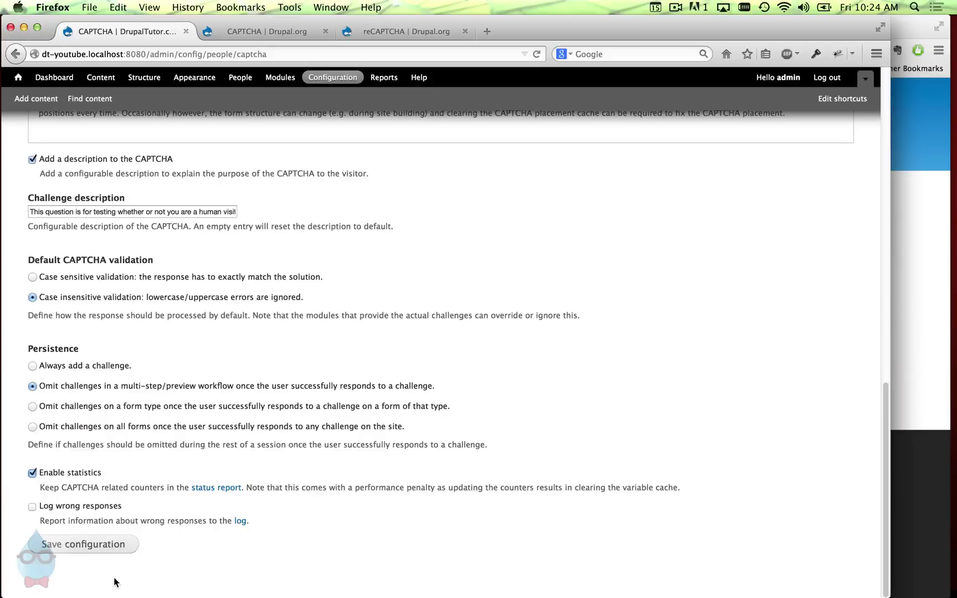
click(101, 547)
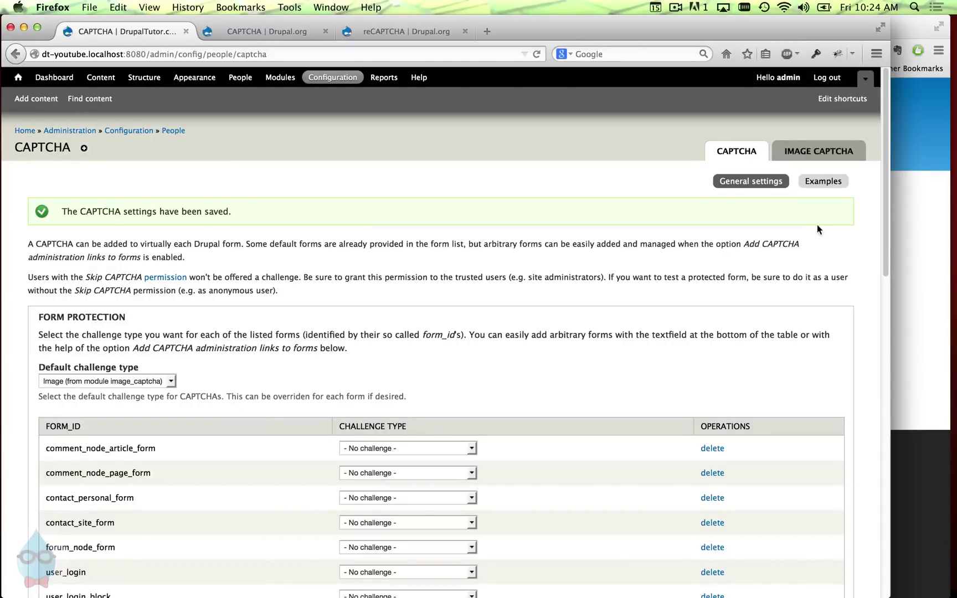
- Fill in the registration form with username 'test' and a test e-mail address, then submit it
click(920, 153)
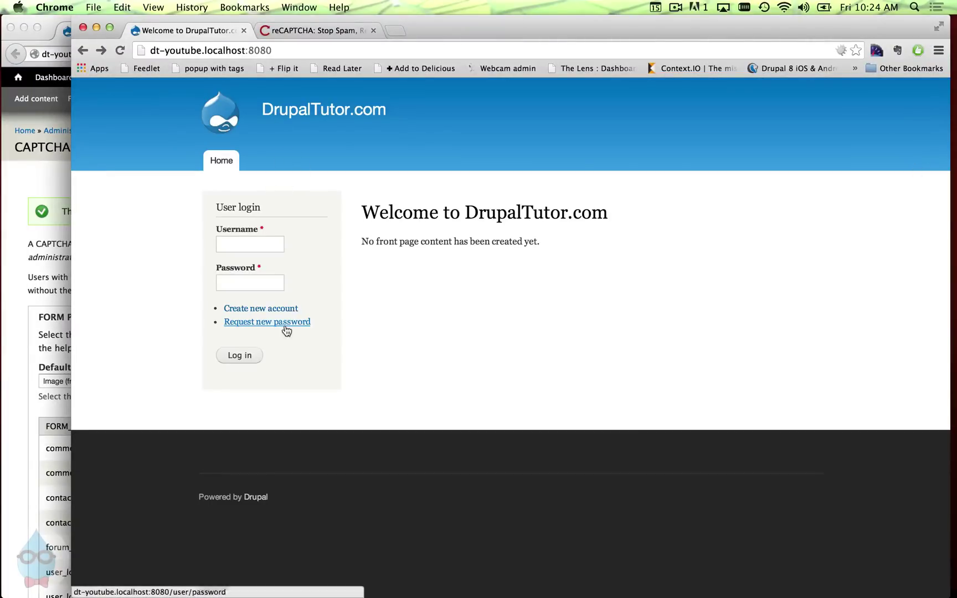
click(291, 309)
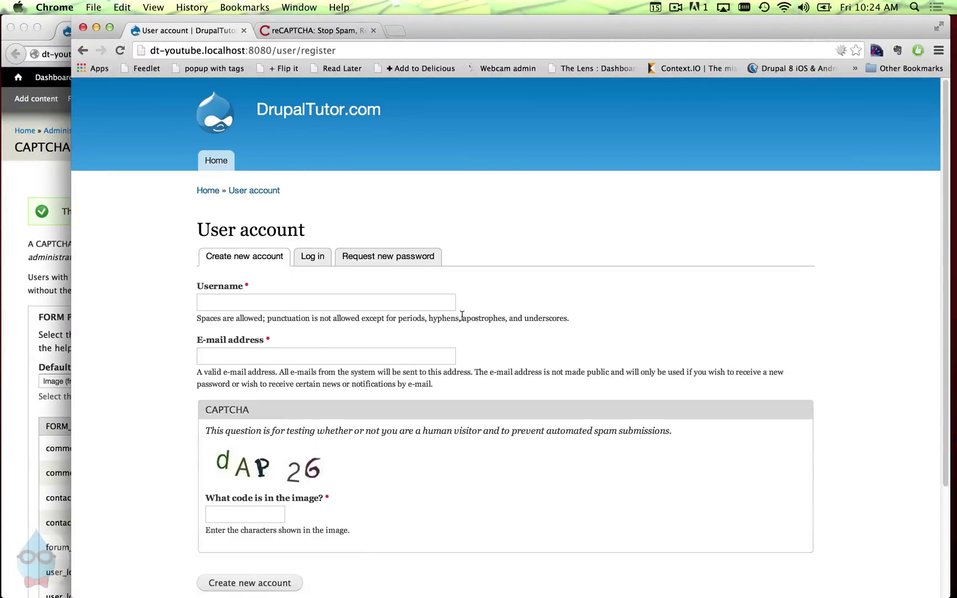
scroll(474, 319, down, 5)
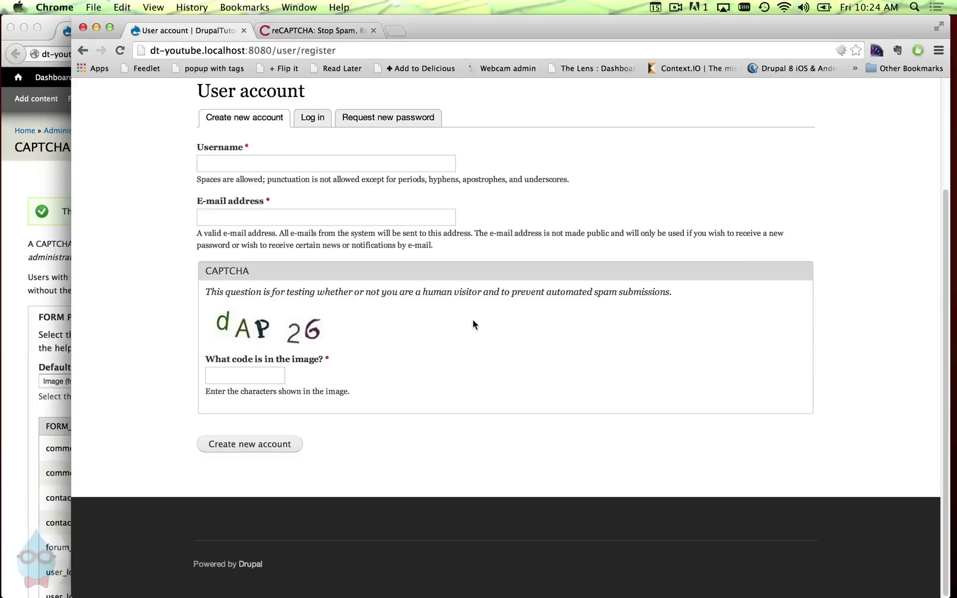
click(268, 381)
click(248, 152)
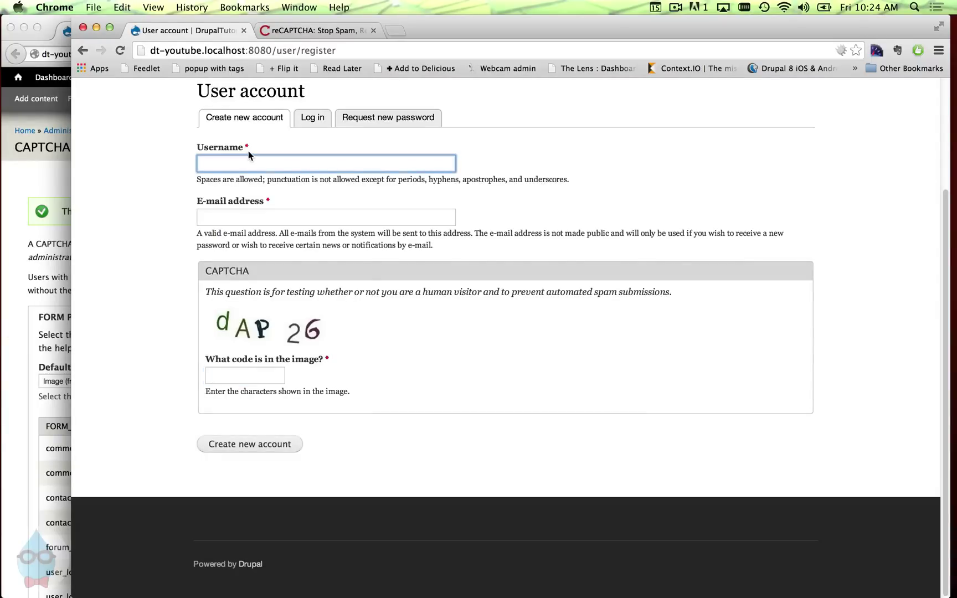
text(test)
key(Tab)
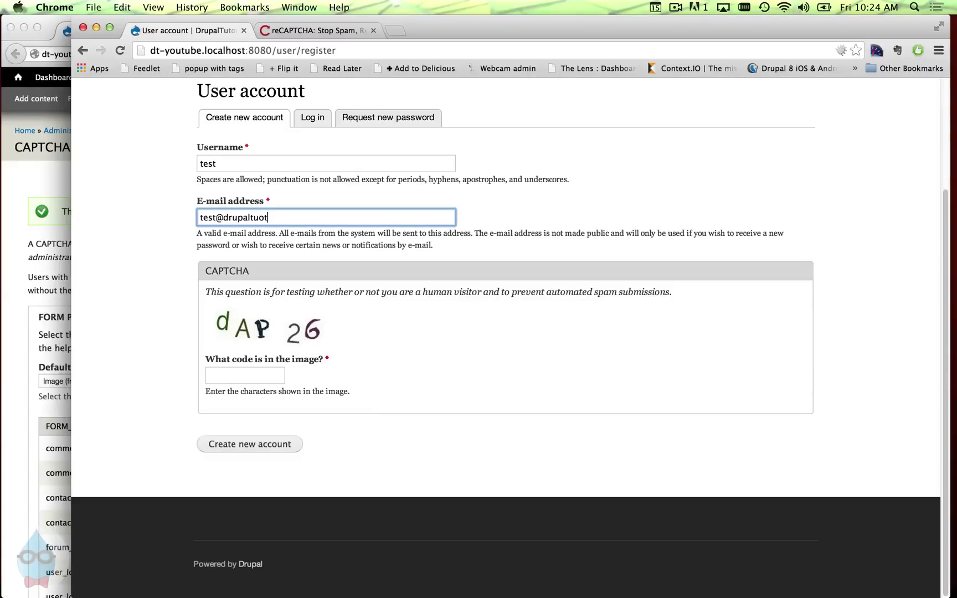
click(271, 449)
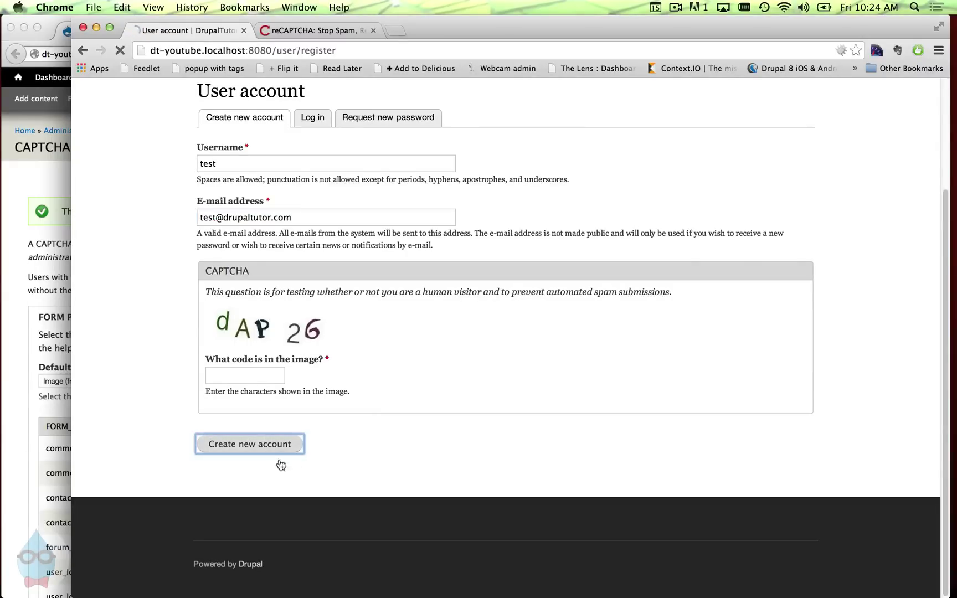
- Resubmit with the wrong CAPTCHA code 'r2qml', then return to the CAPTCHA admin page
scroll(314, 448, down, 5)
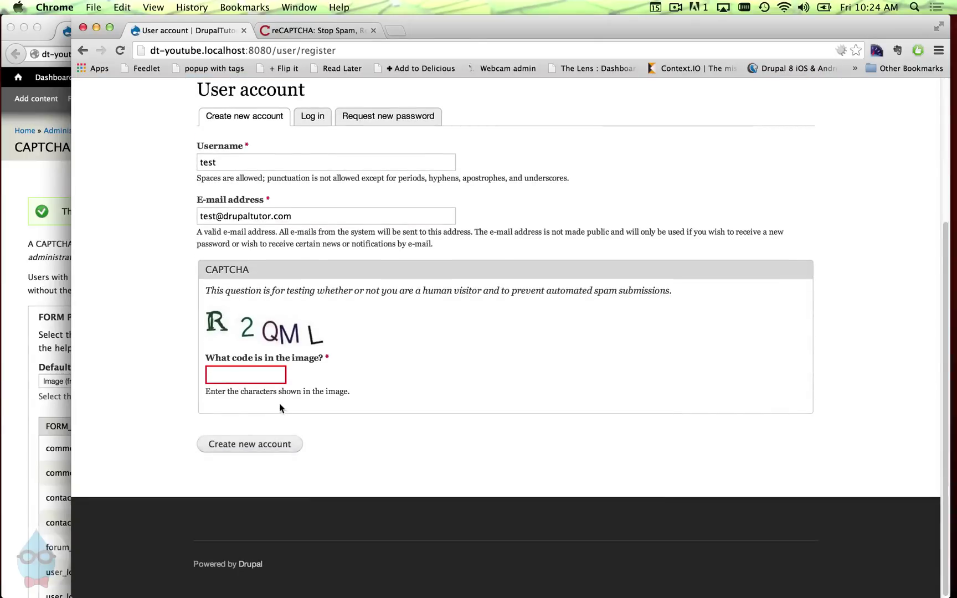
click(256, 369)
text(r2qml)
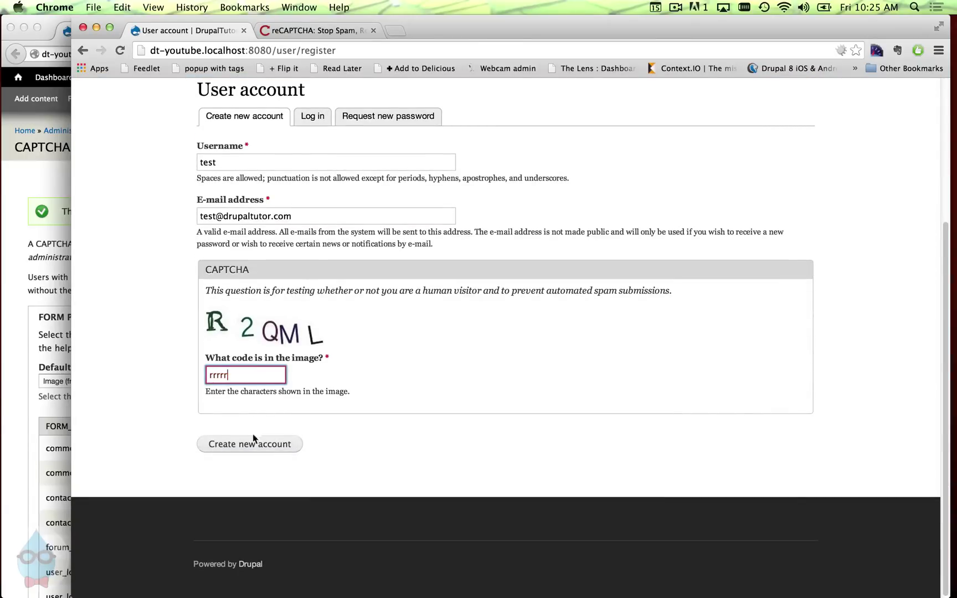
click(250, 444)
scroll(254, 443, down, 2)
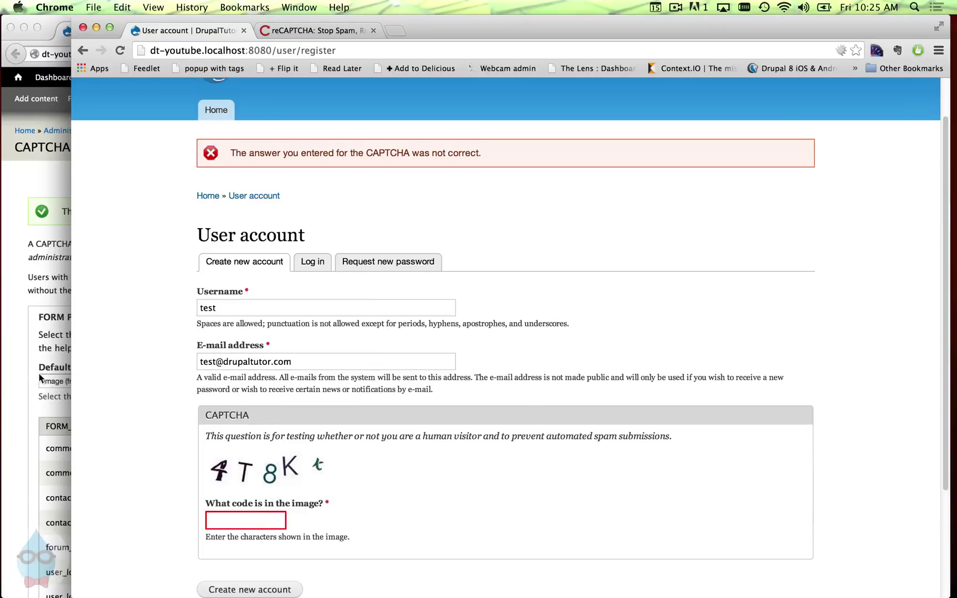
click(27, 320)
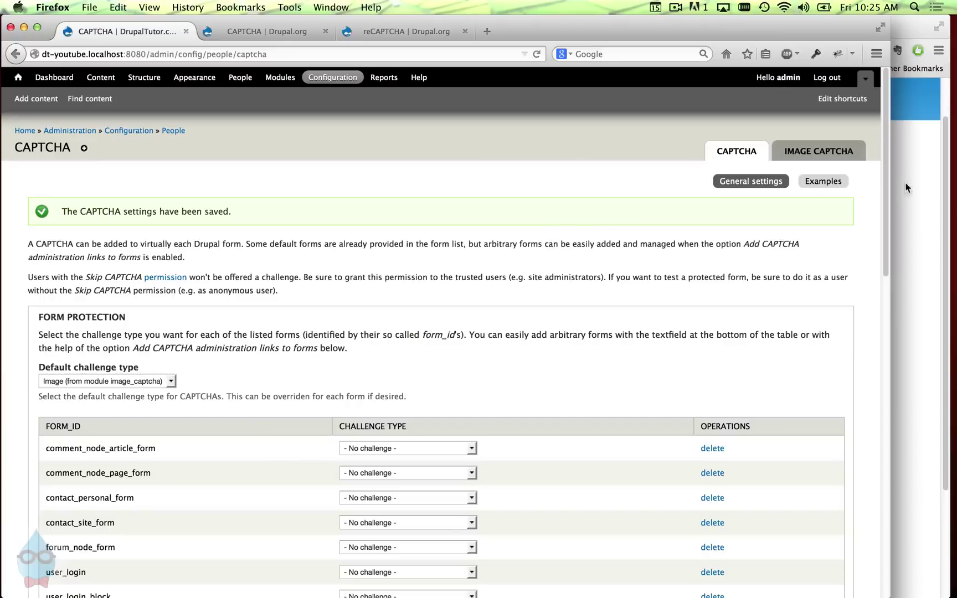
- Open the Image CAPTCHA tab and browse its code characters, font, colour and distortion settings
click(821, 159)
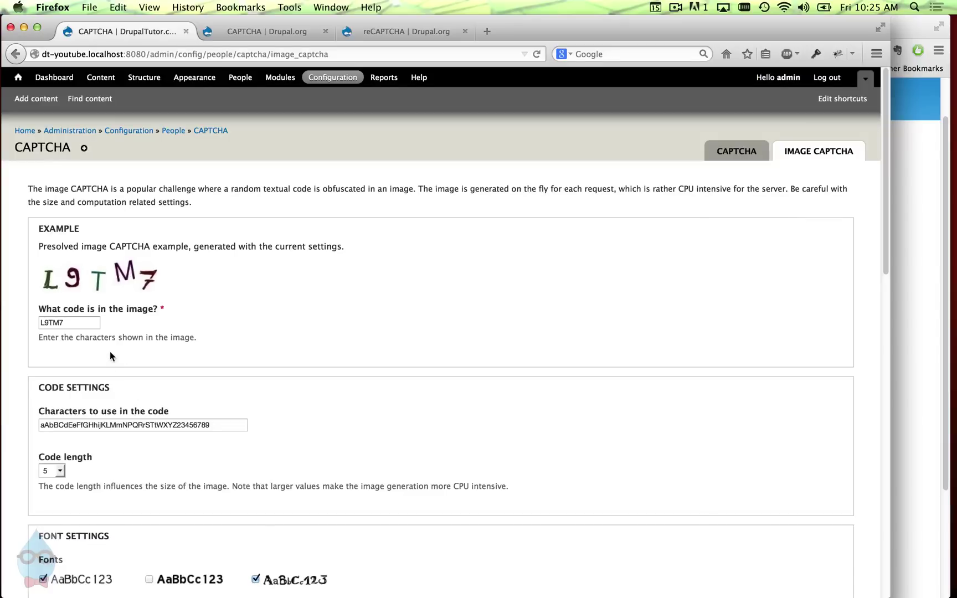
scroll(110, 351, down, 5)
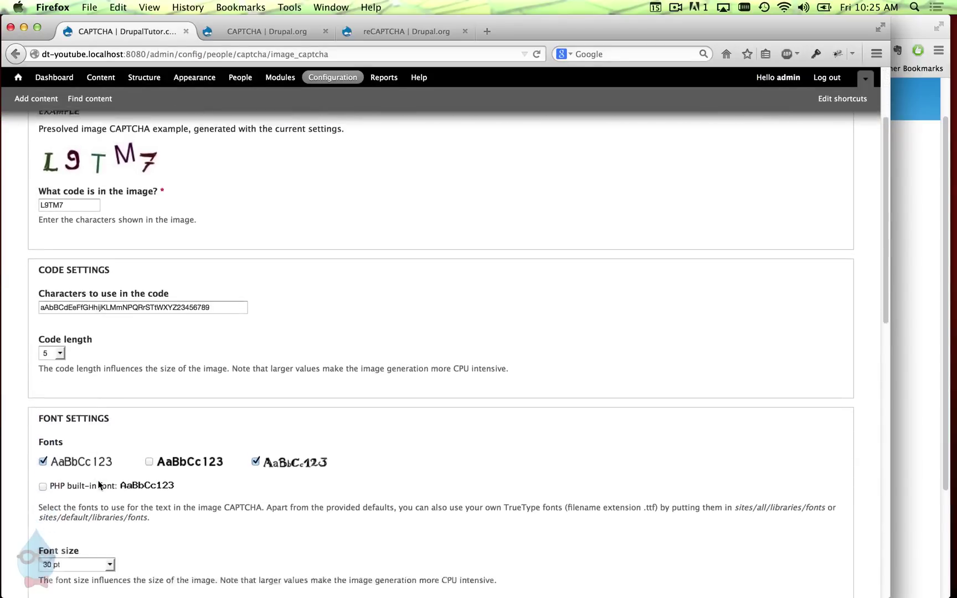
scroll(100, 479, down, 1)
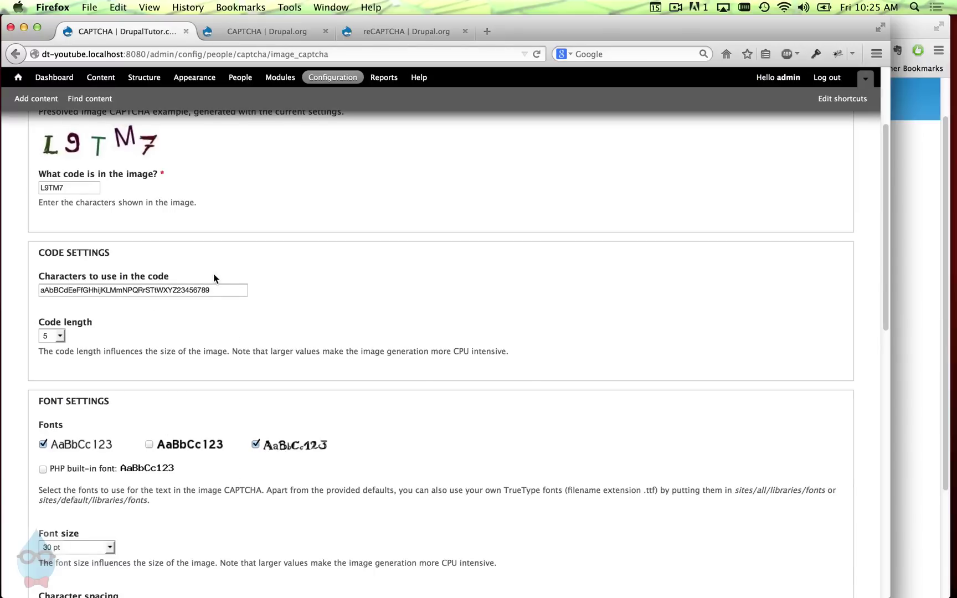
double_click(226, 285)
click(229, 293)
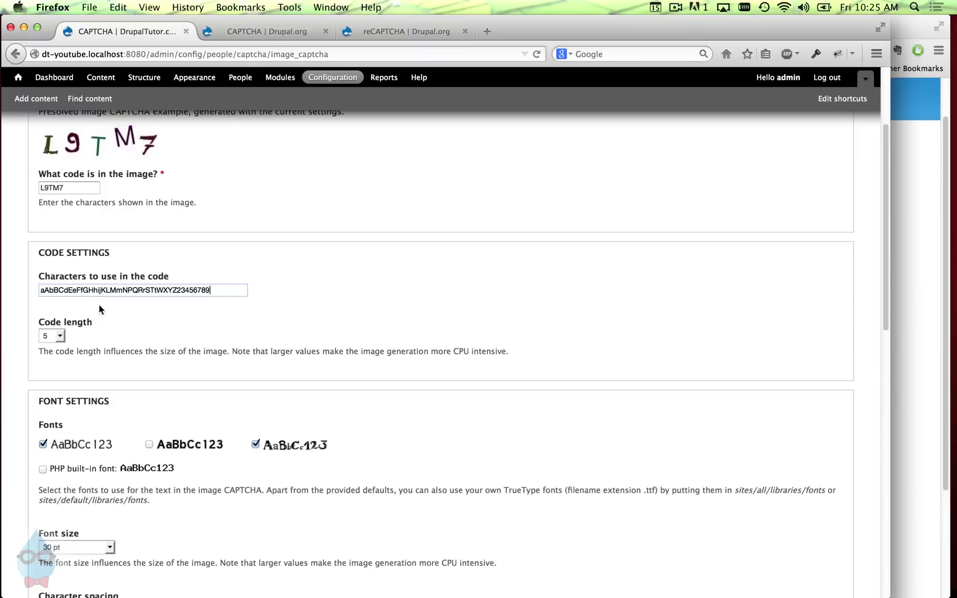
scroll(172, 349, down, 2)
scroll(173, 349, down, 5)
scroll(95, 359, down, 4)
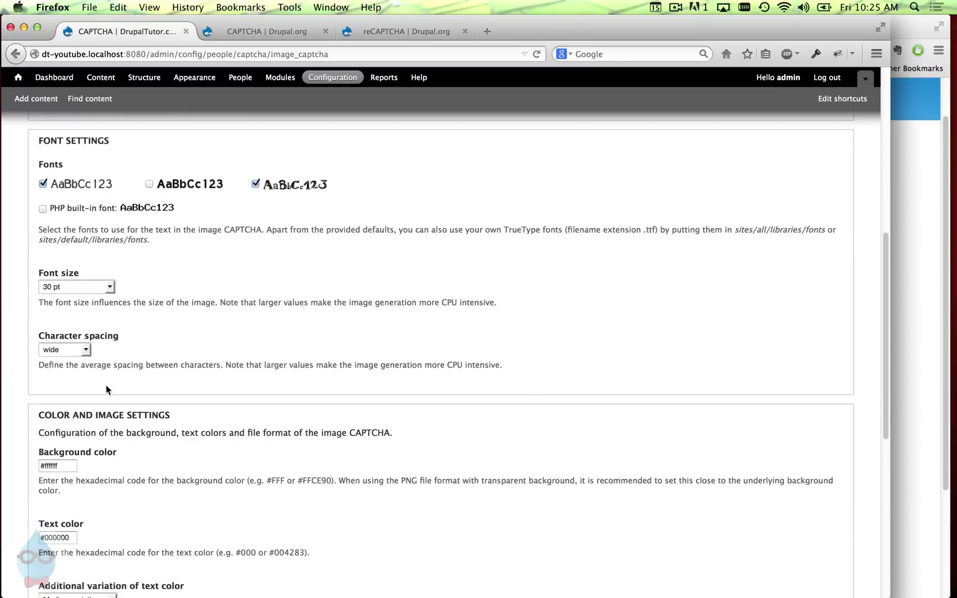
scroll(105, 452, down, 8)
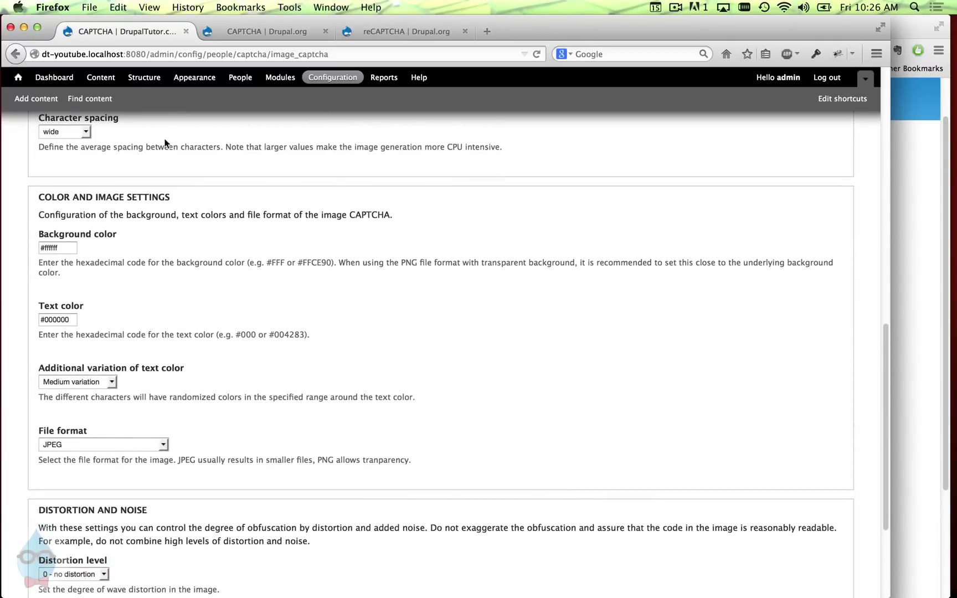
scroll(89, 479, down, 6)
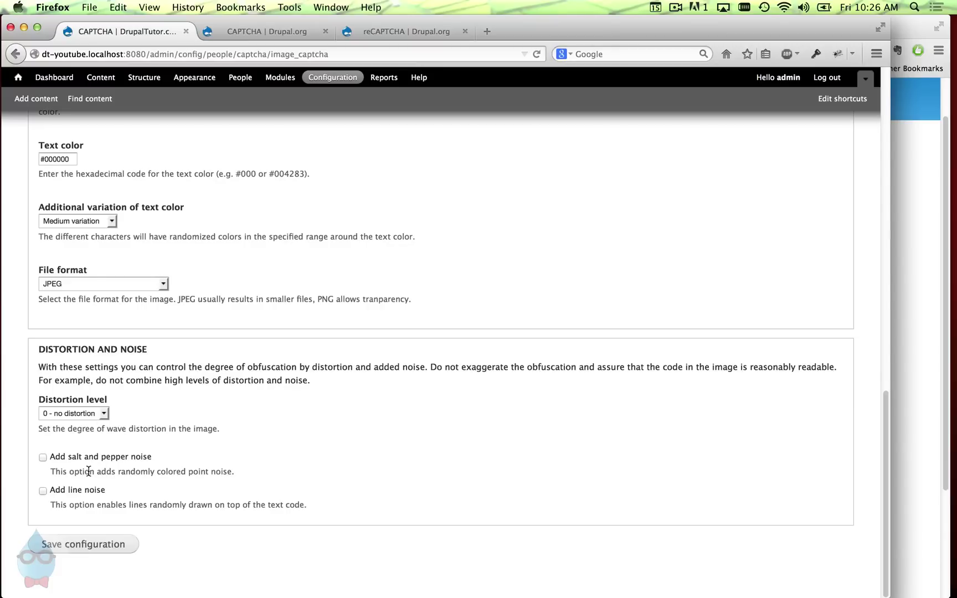
- Turn on salt and pepper noise at 5 - high and save the image CAPTCHA settings
click(78, 457)
scroll(124, 482, down, 2)
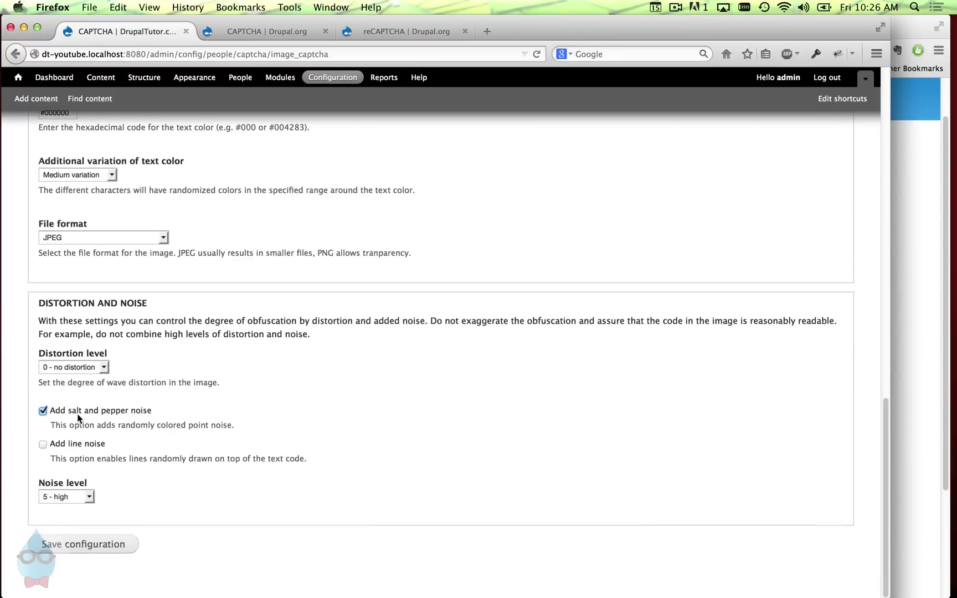
click(69, 498)
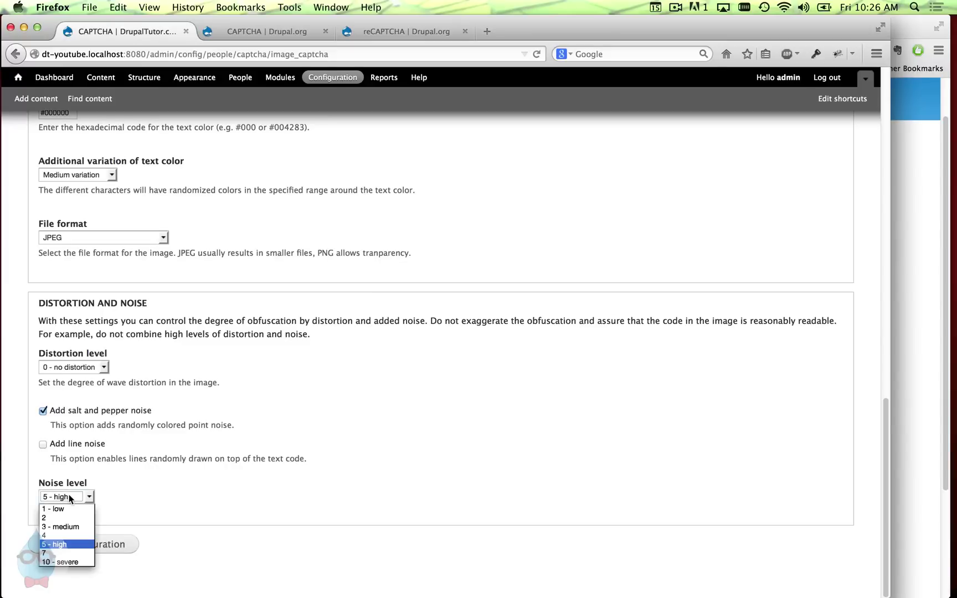
click(69, 499)
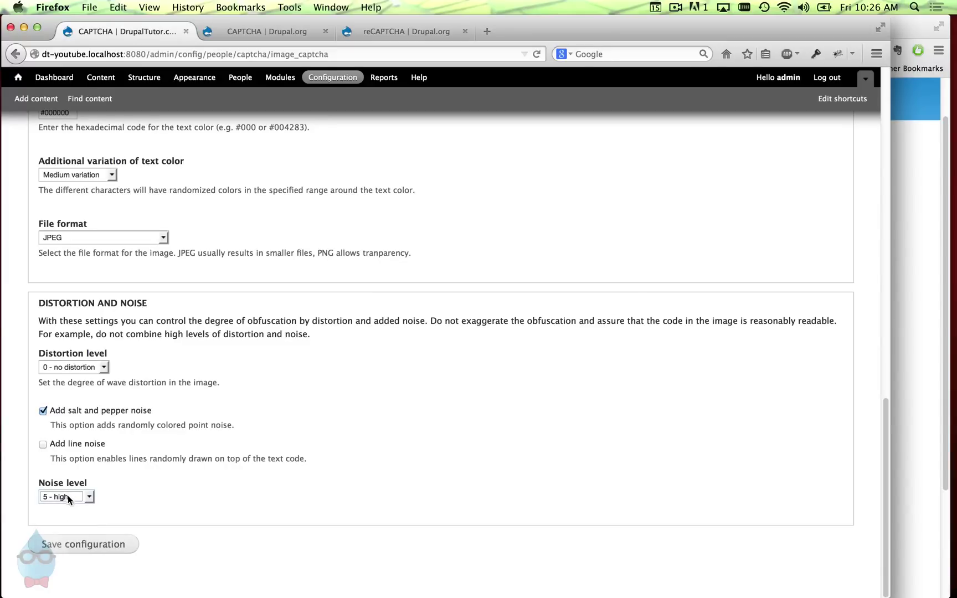
click(83, 546)
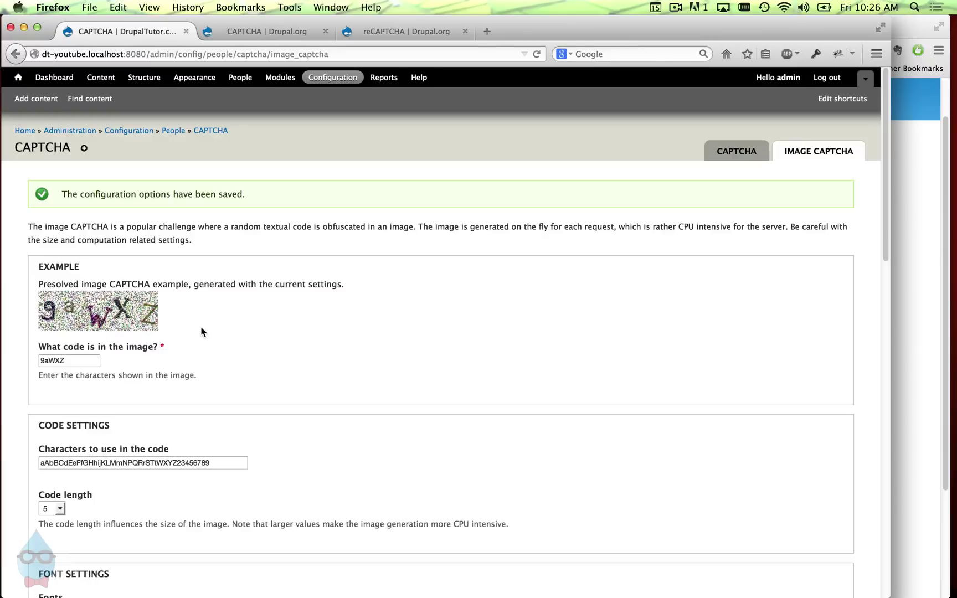
- Change the noise level to 3 - medium and save again
drag(886, 252, 892, 560)
click(66, 496)
click(80, 524)
click(80, 551)
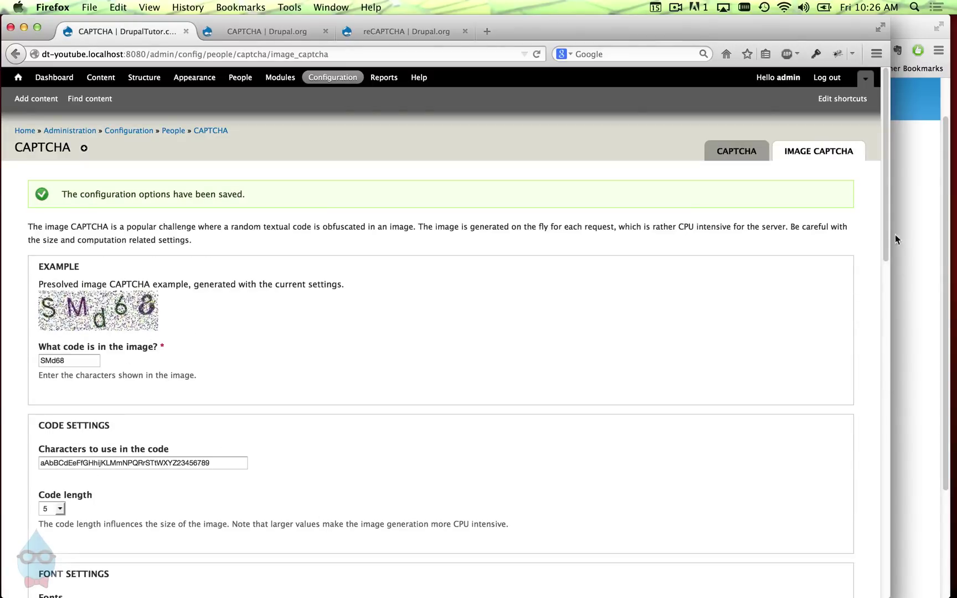
- Turn on line noise for the image CAPTCHA and save
drag(886, 235, 886, 491)
click(75, 467)
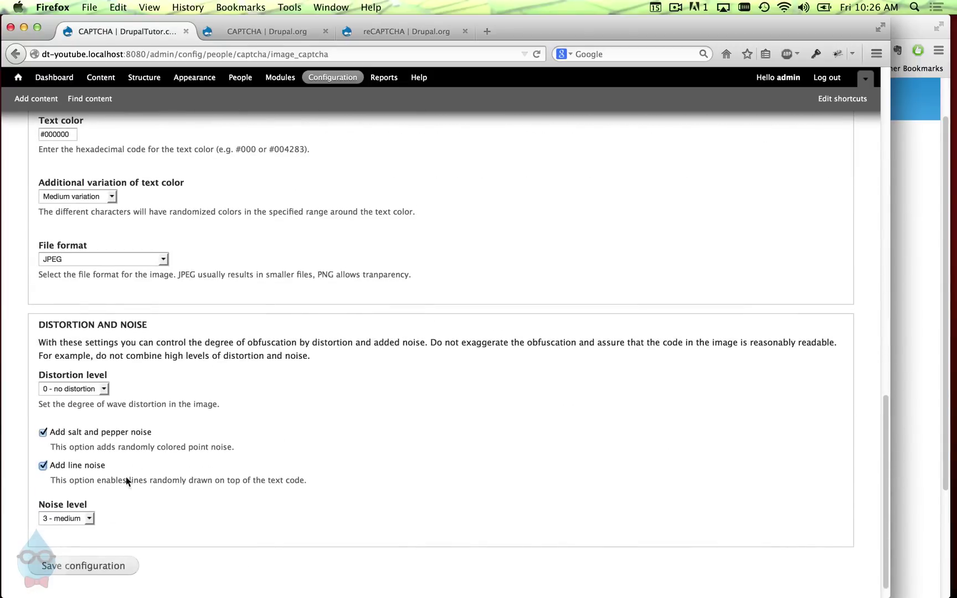
click(108, 566)
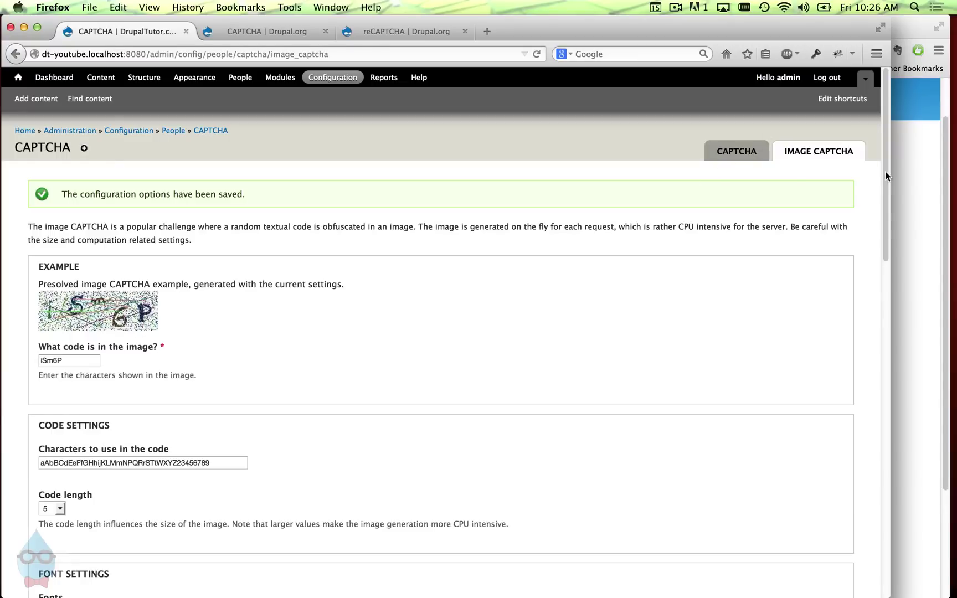
- Set distortion level to 5 - medium with smooth distortion and save
scroll(885, 191, down, 4)
drag(885, 281, 878, 544)
click(98, 368)
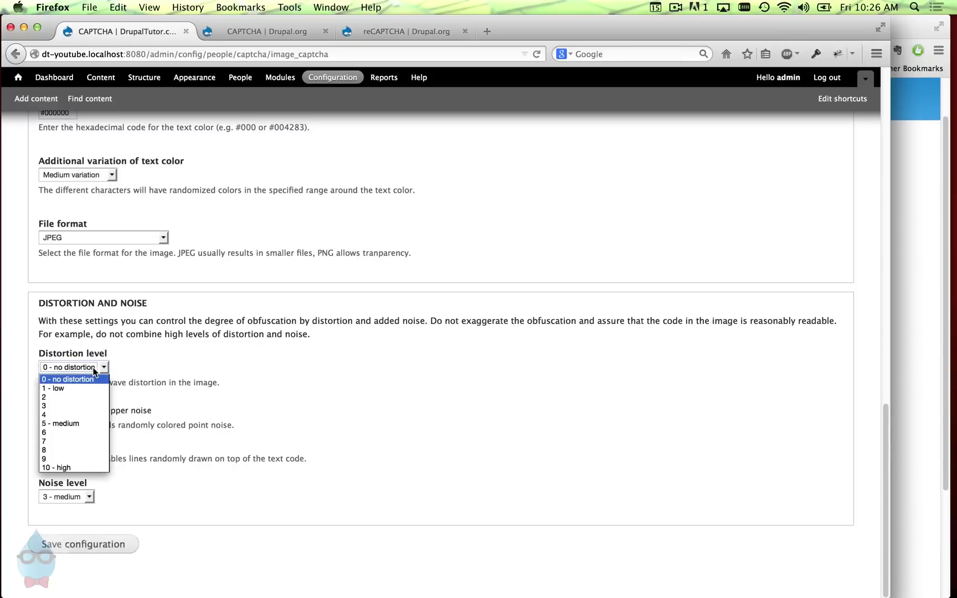
click(96, 423)
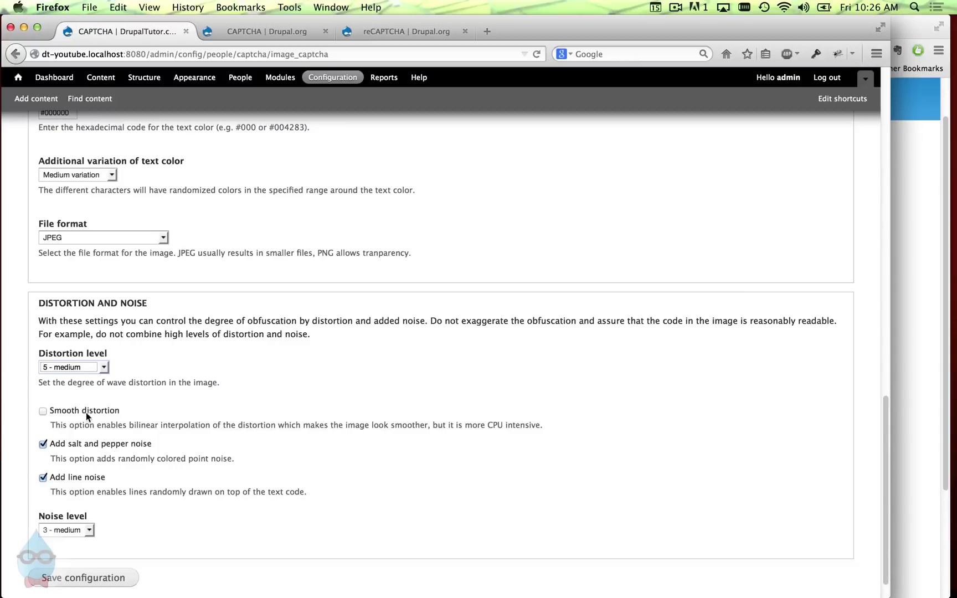
click(86, 411)
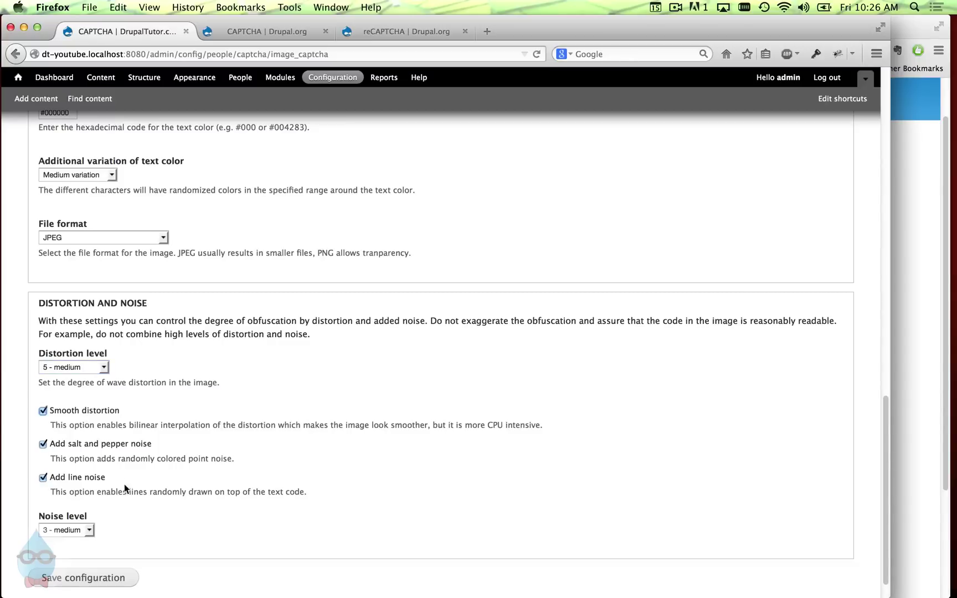
click(126, 576)
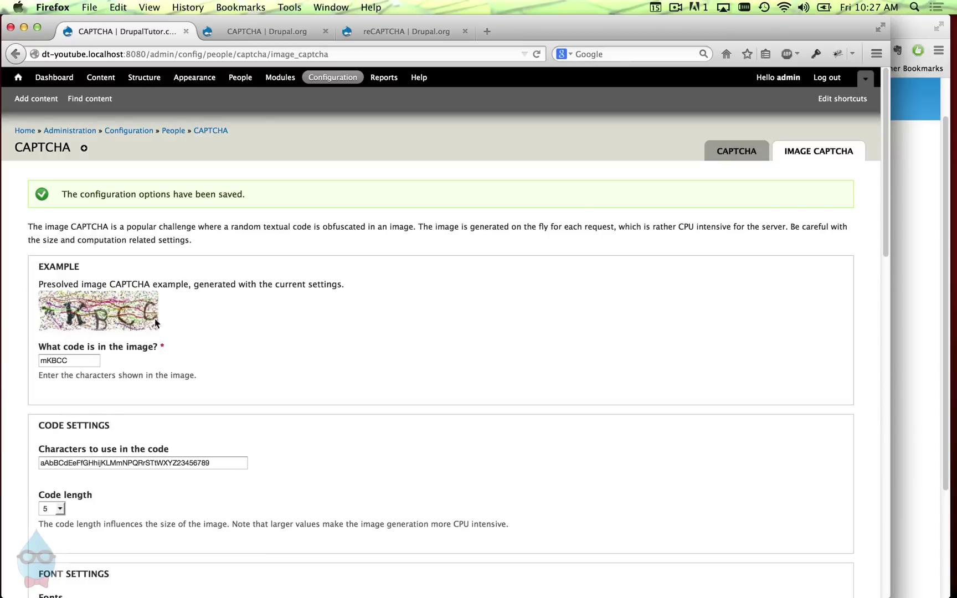
- Lower the image CAPTCHA noise level to 1 - low and save the configuration
scroll(78, 308, down, 5)
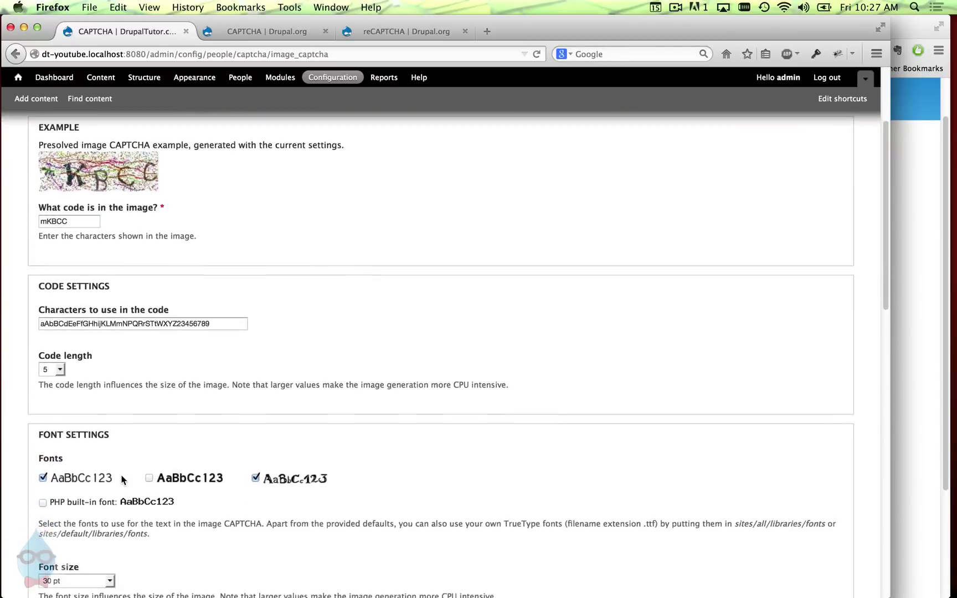
scroll(875, 350, down, 12)
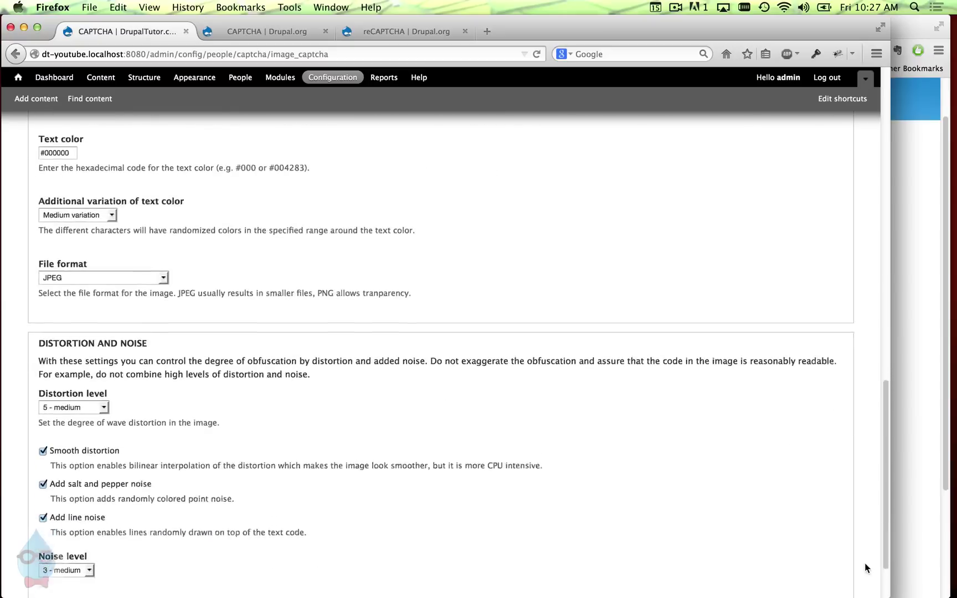
click(74, 540)
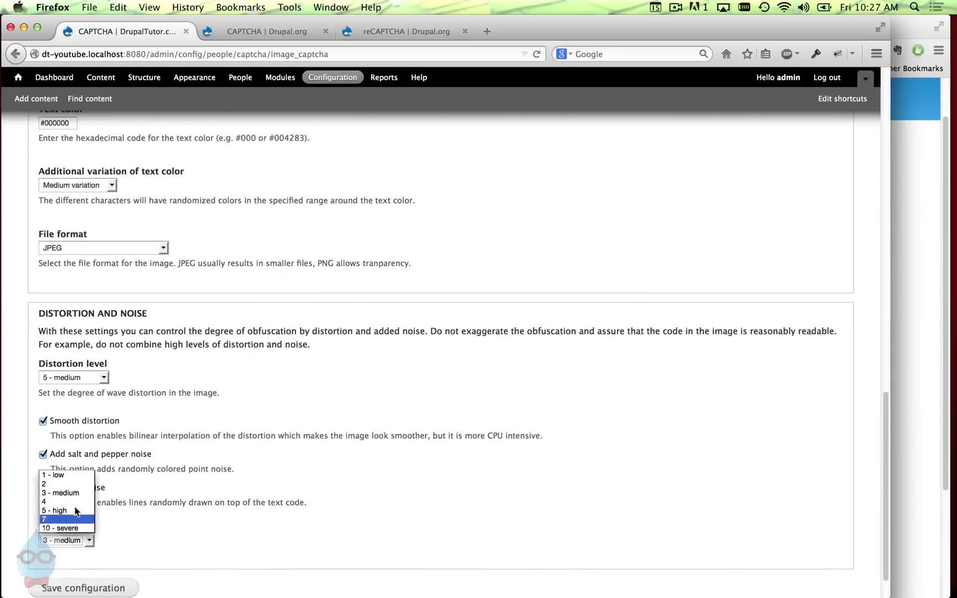
click(55, 474)
click(100, 588)
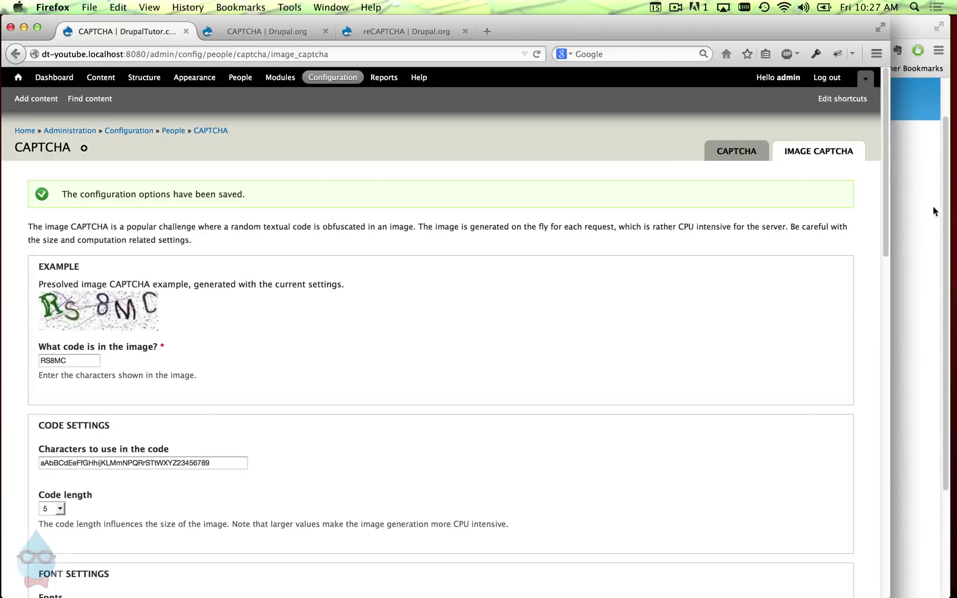
- Reload the Chrome registration page for a fresh image CAPTCHA, then return to the Image CAPTCHA settings
click(906, 205)
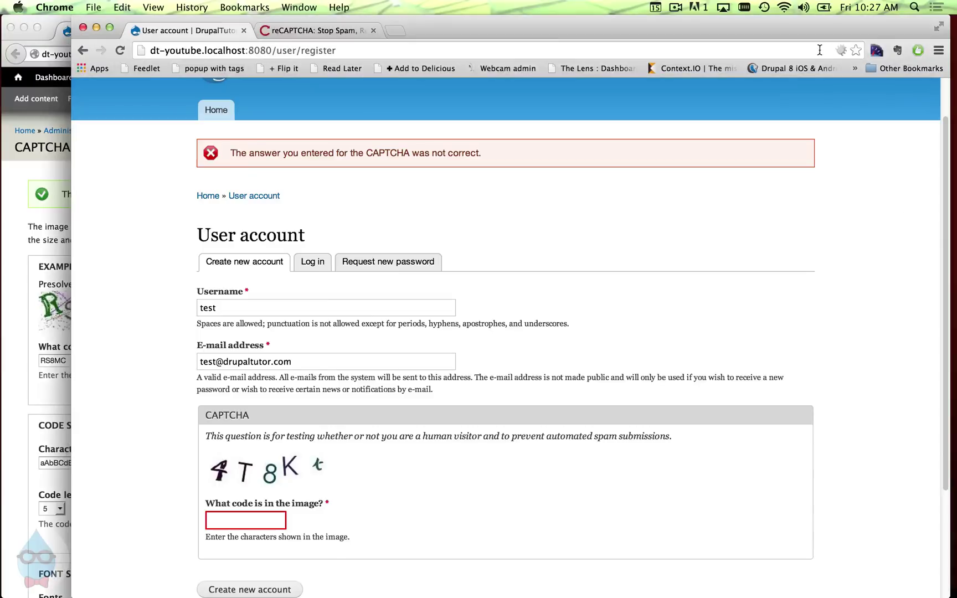
click(120, 51)
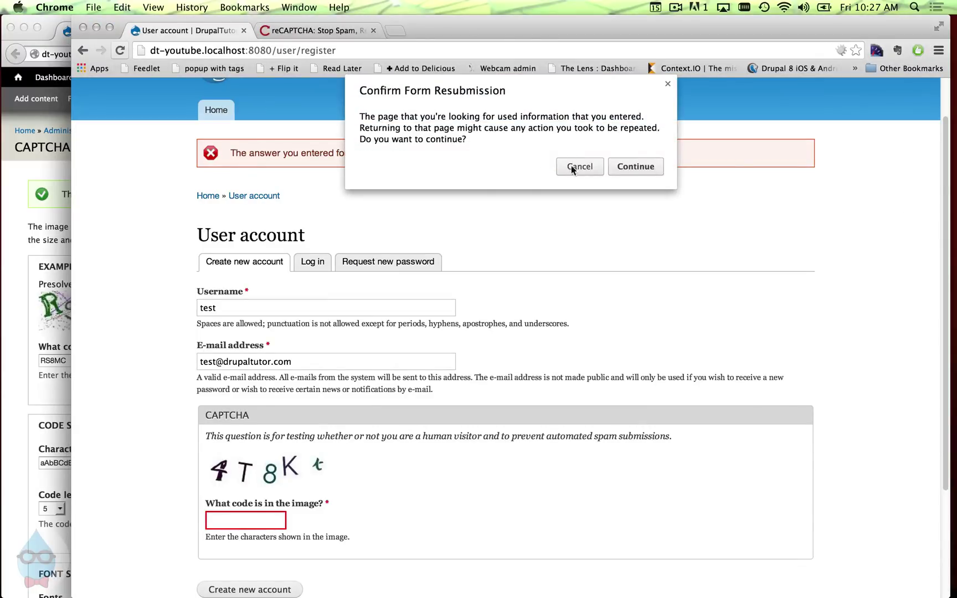
click(631, 161)
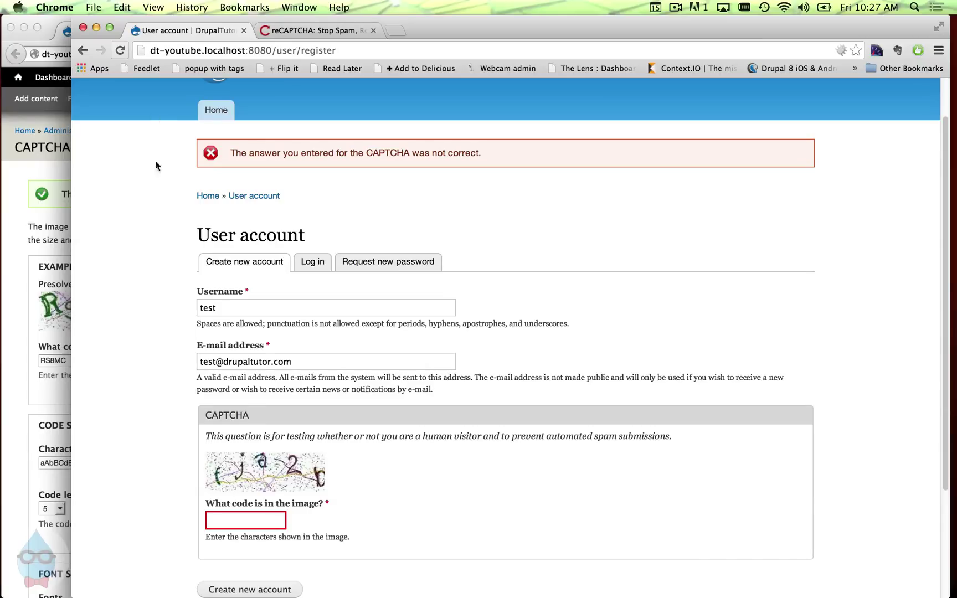
click(33, 219)
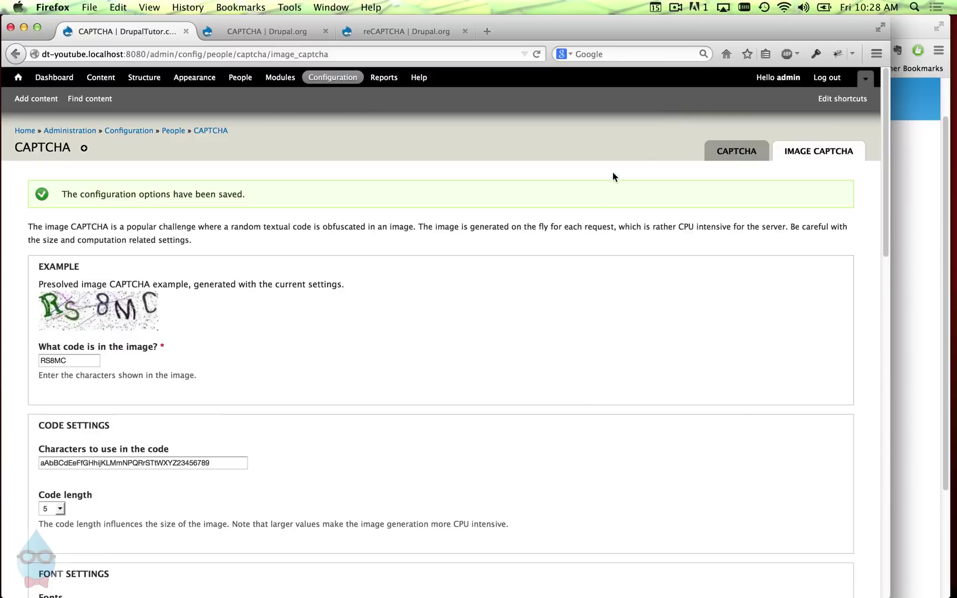
- Change user_register_form's challenge type from Image to Math (captcha module) and save the CAPTCHA configuration
click(734, 163)
scroll(232, 411, down, 5)
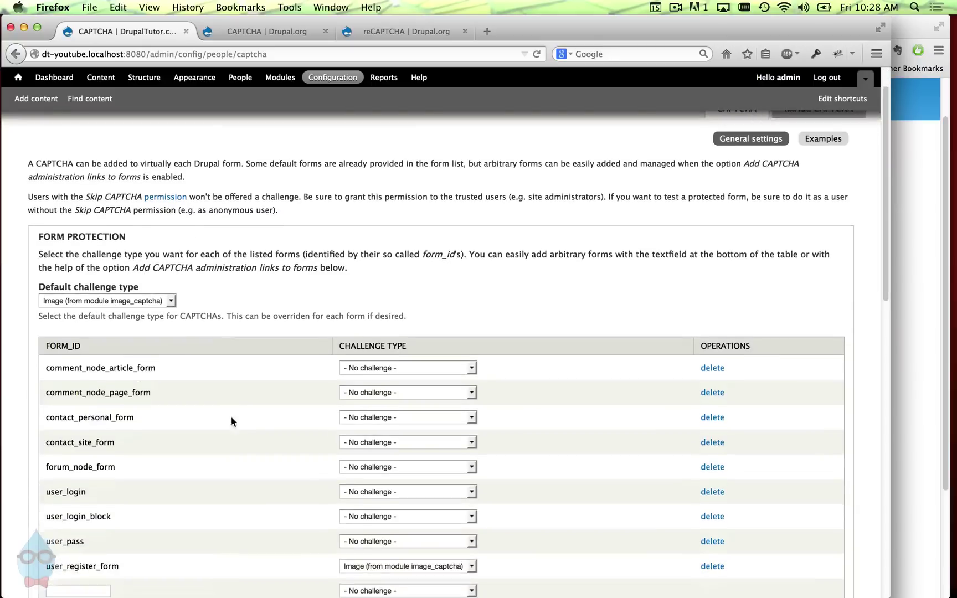
click(400, 397)
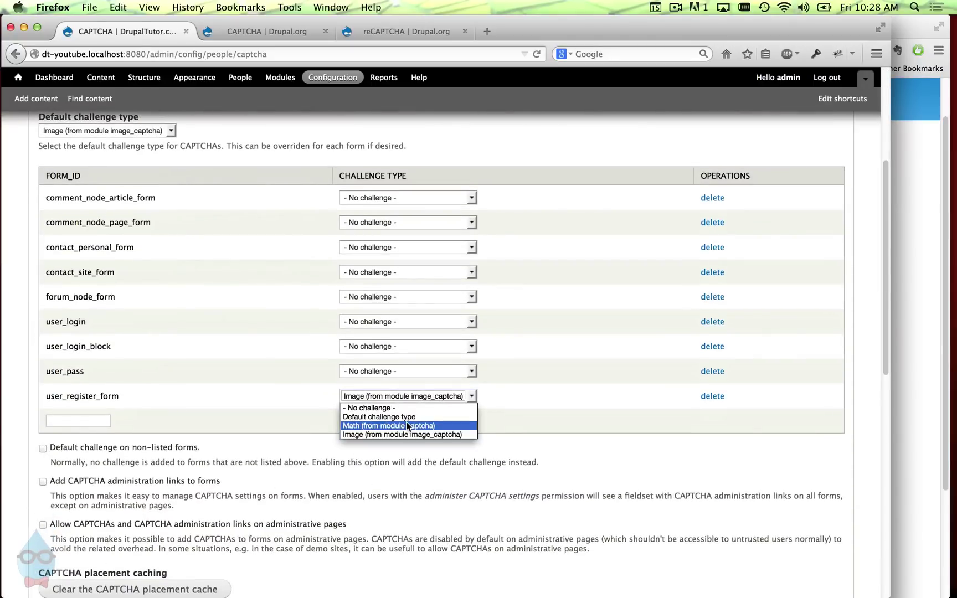
click(406, 425)
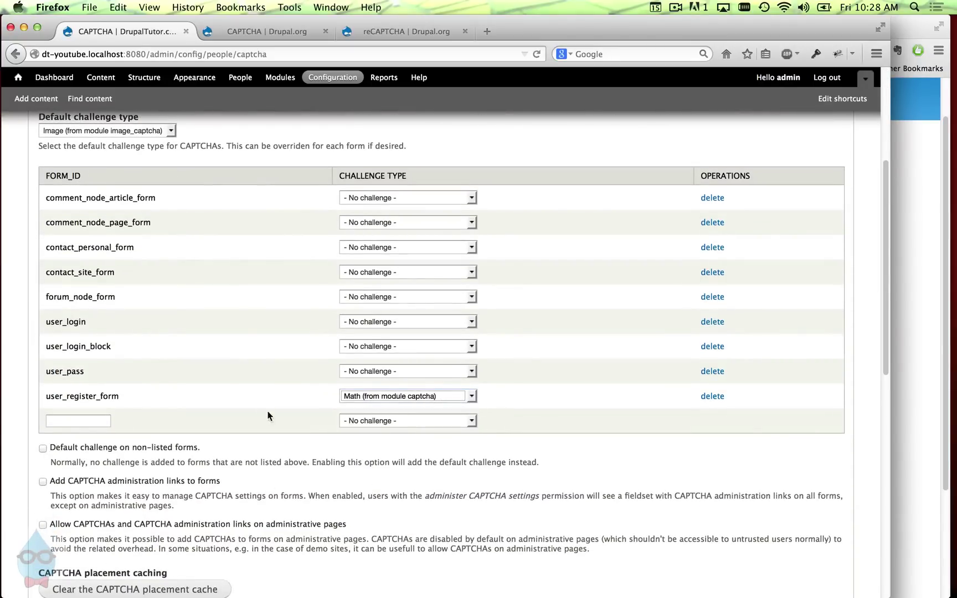
scroll(205, 459, down, 10)
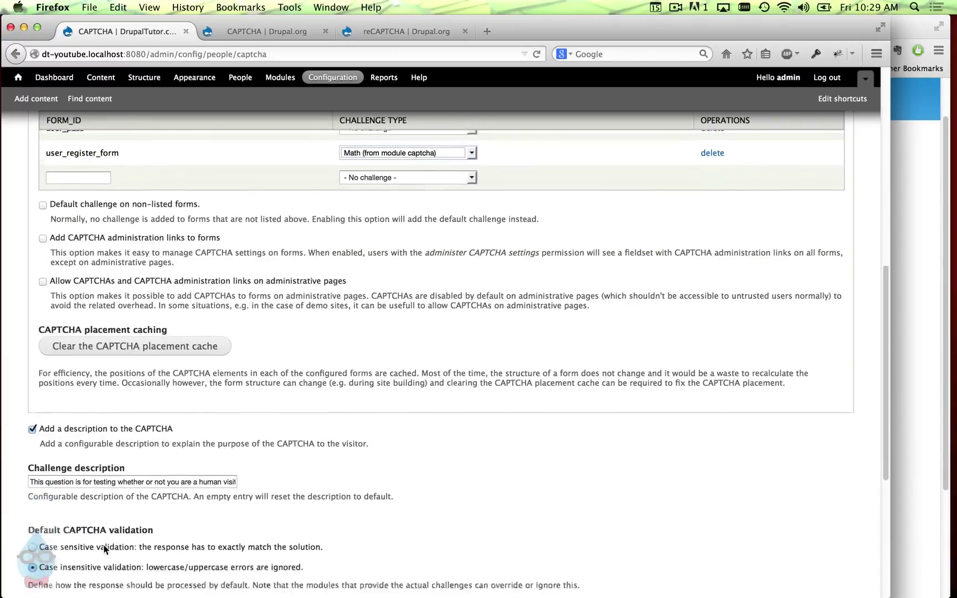
click(89, 558)
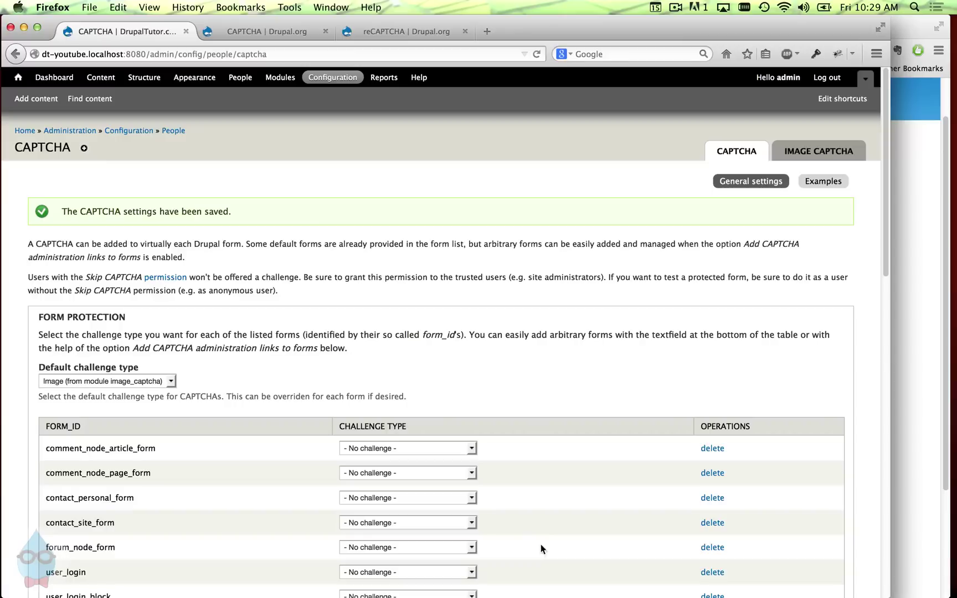
scroll(469, 454, down, 5)
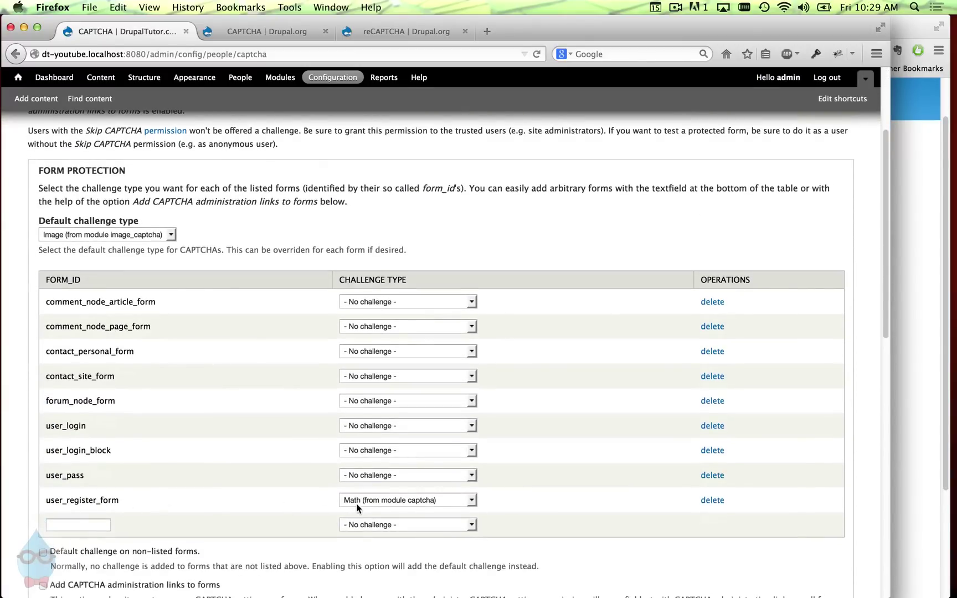
- Reload the Chrome registration page so it shows the math question, then open the reCAPTCHA | Drupal.org page
click(915, 304)
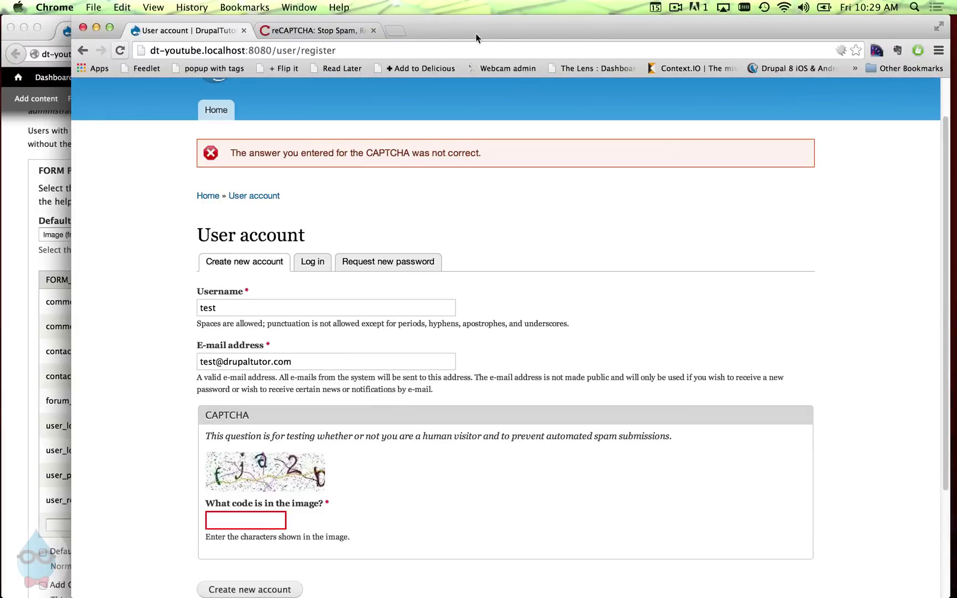
click(412, 48)
key(Return)
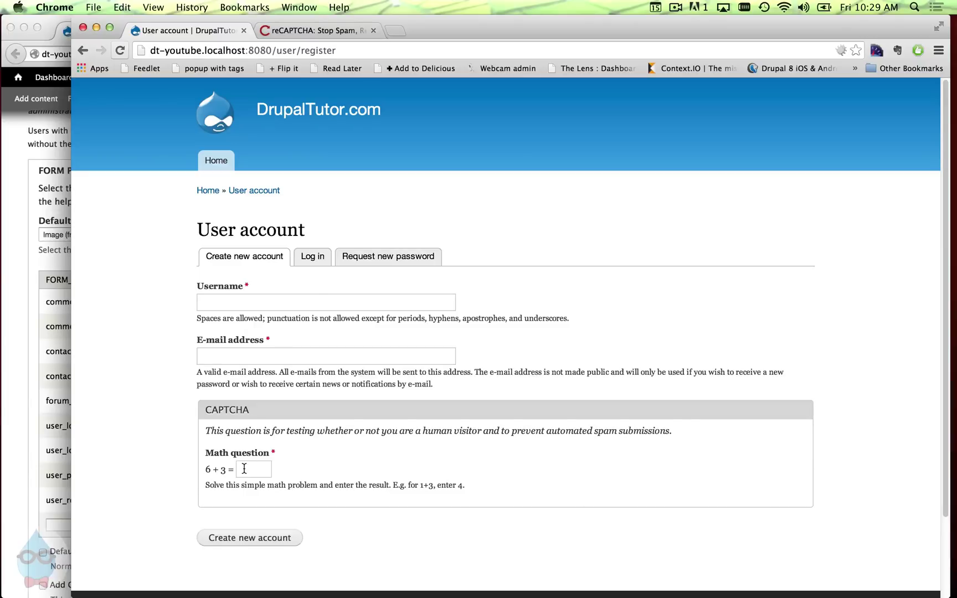
click(51, 202)
click(416, 28)
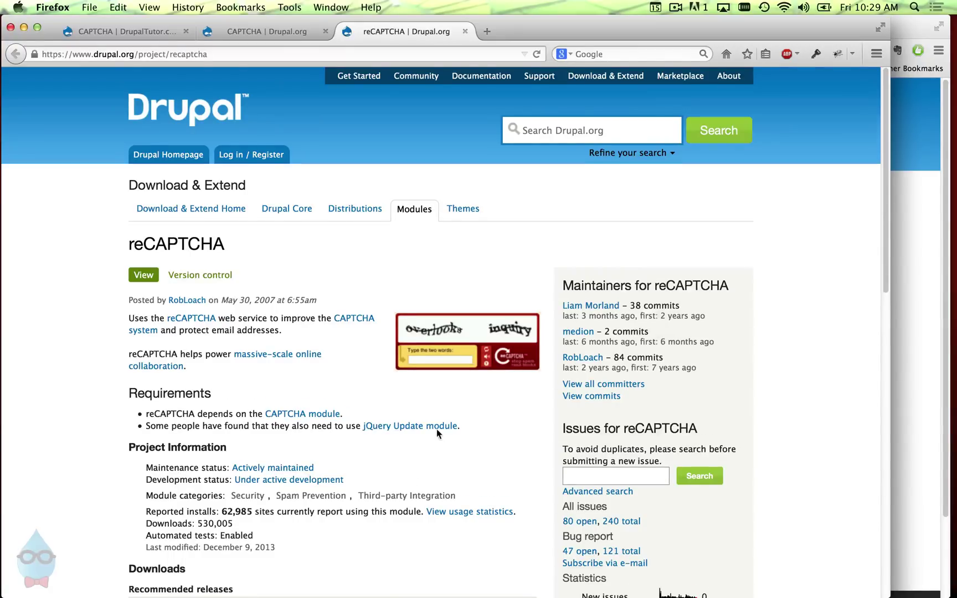
- Copy the reCAPTCHA 7.x-1.11 tar.gz download link and return to the site's CAPTCHA admin tab
scroll(438, 430, down, 4)
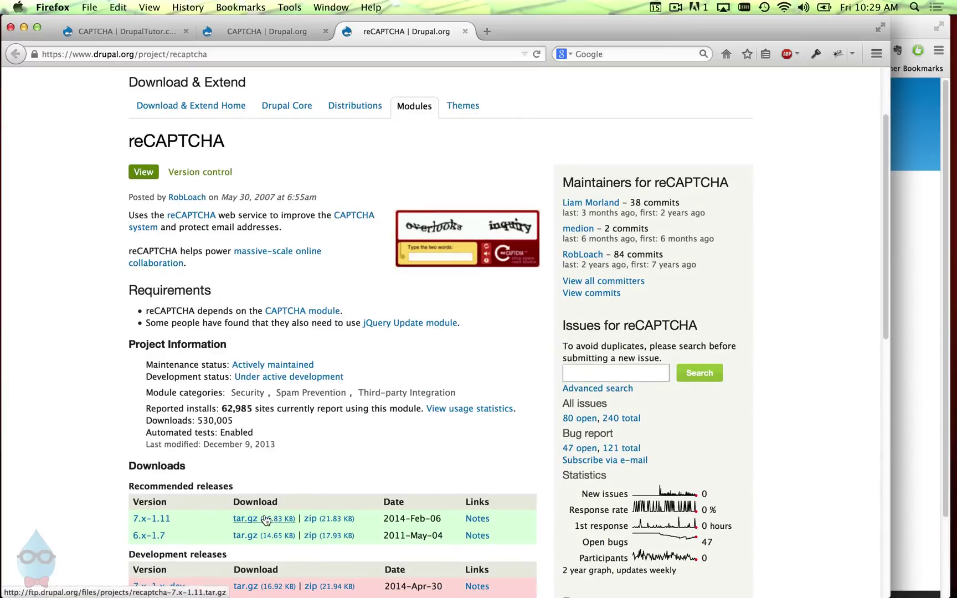
right_click(265, 519)
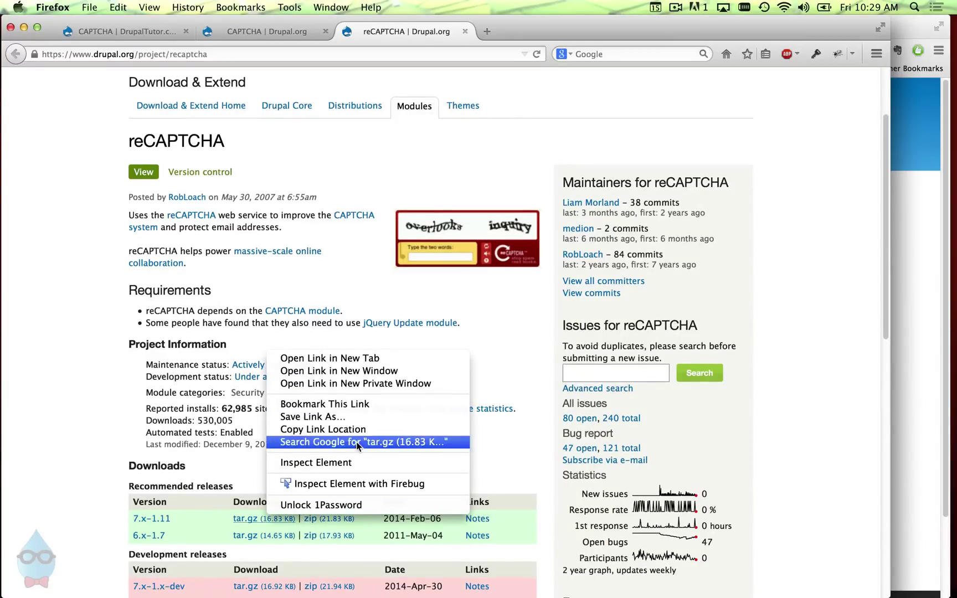
click(435, 298)
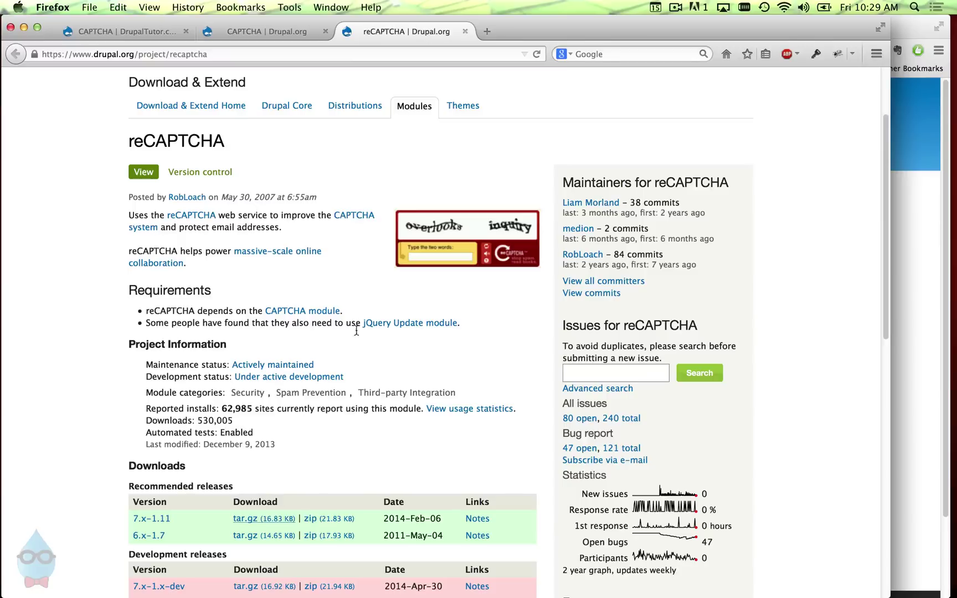
right_click(277, 519)
click(335, 430)
click(139, 29)
- Install the reCAPTCHA module by pasting the recaptcha-7.x-1.11.tar.gz URL into Install from a URL
click(275, 78)
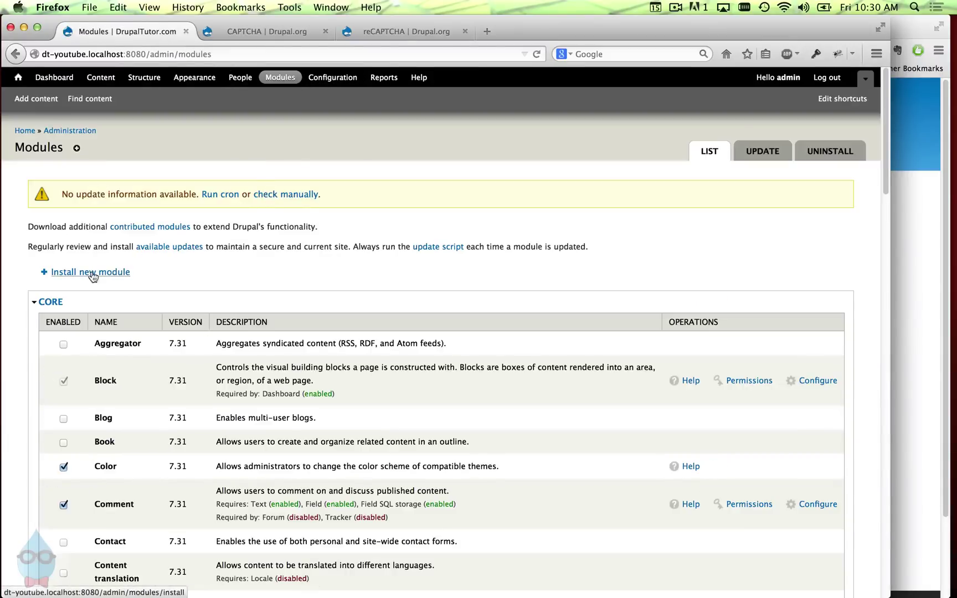
click(92, 277)
click(155, 229)
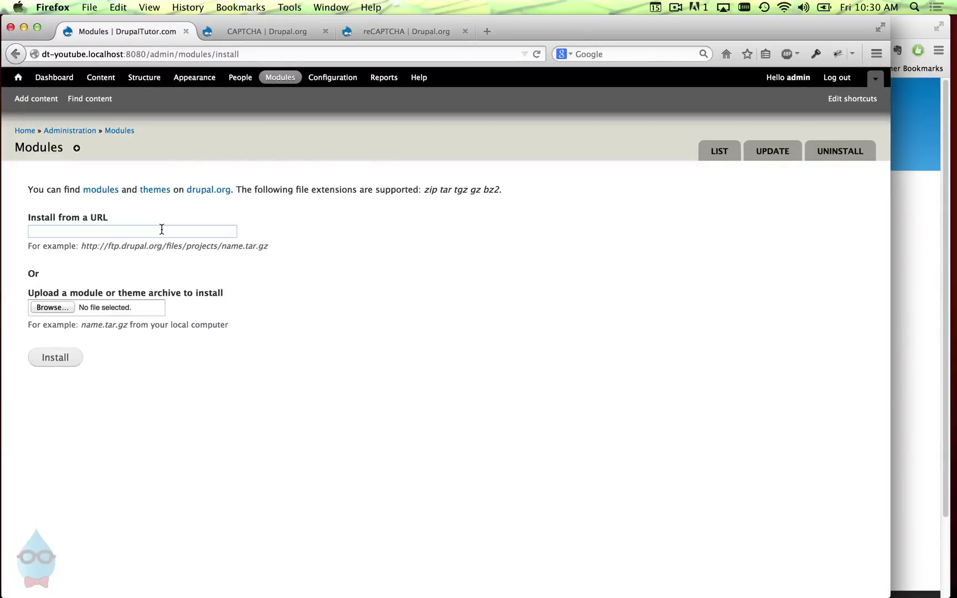
key(super+v)
click(78, 358)
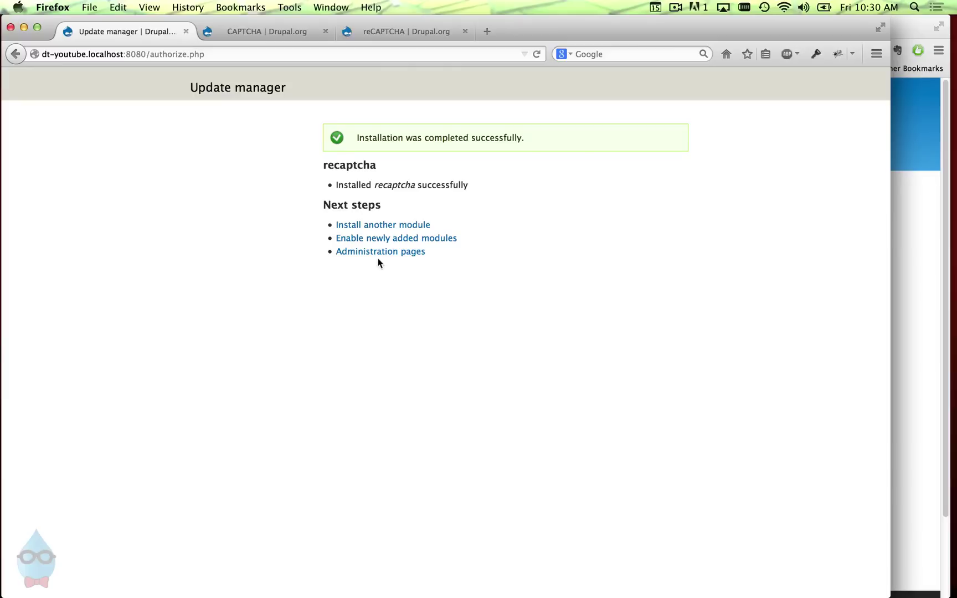
- Enable the newly added reCAPTCHA module under Spam Control and save the module list
click(375, 239)
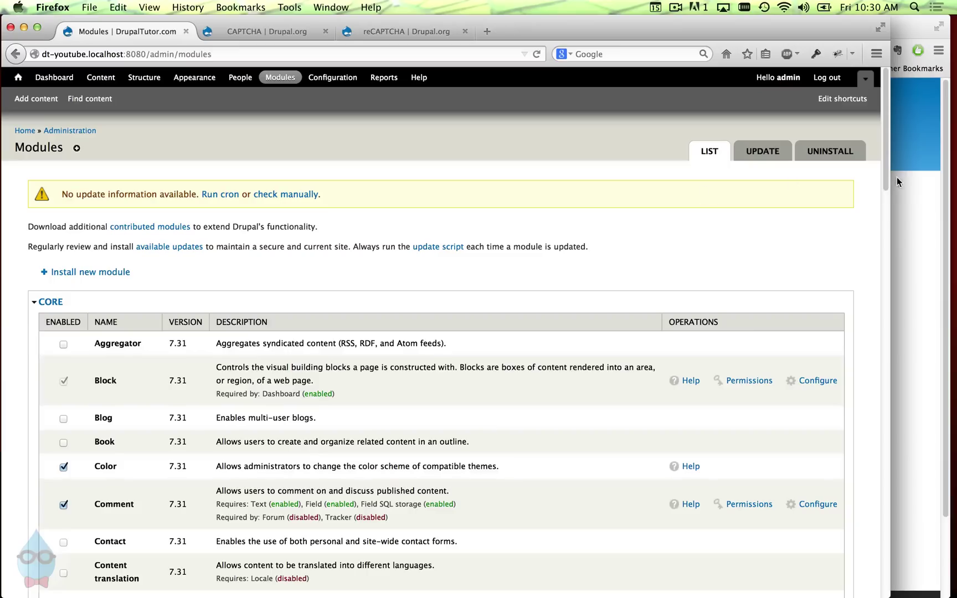
scroll(882, 176, down, 20)
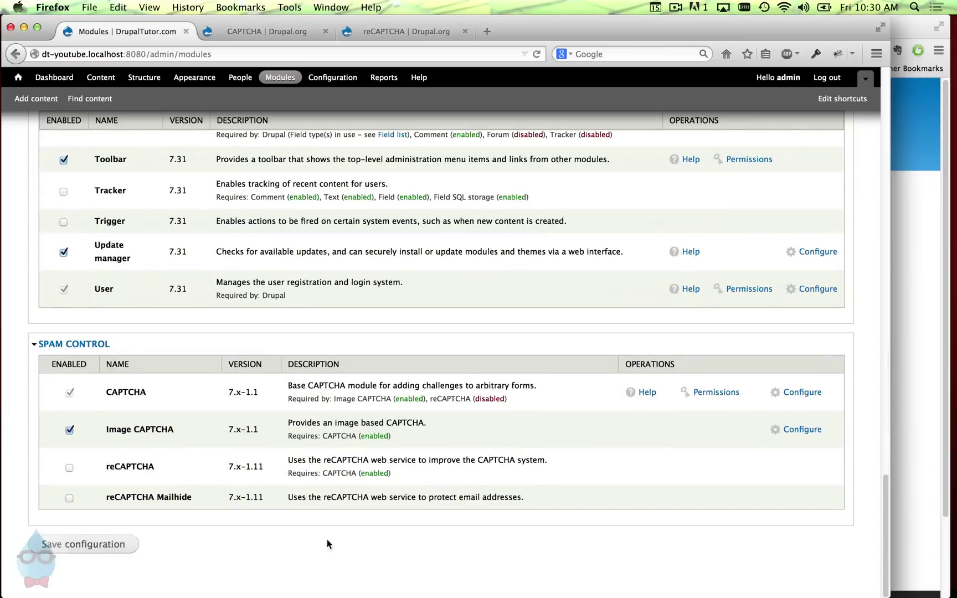
click(132, 469)
click(130, 541)
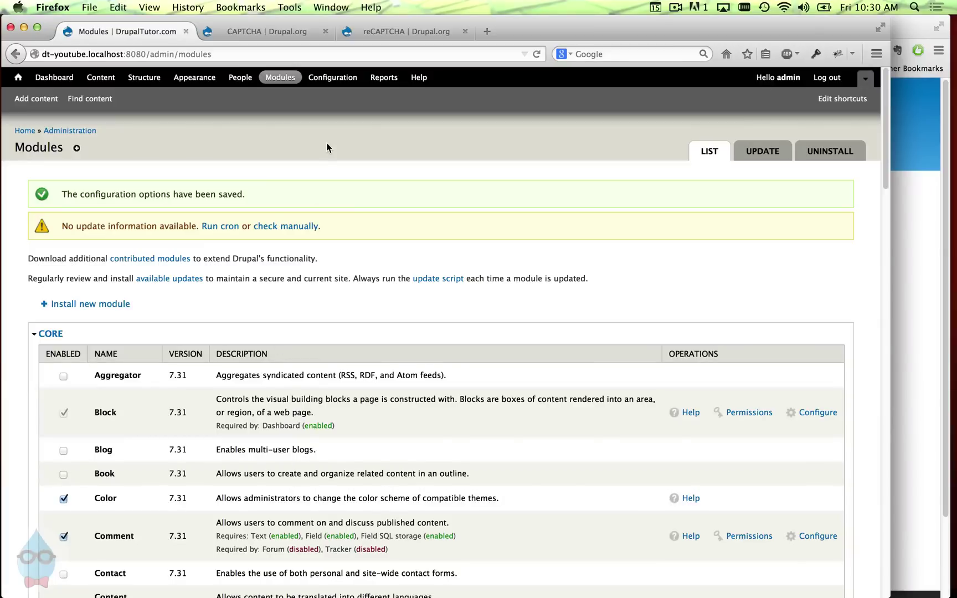
click(357, 77)
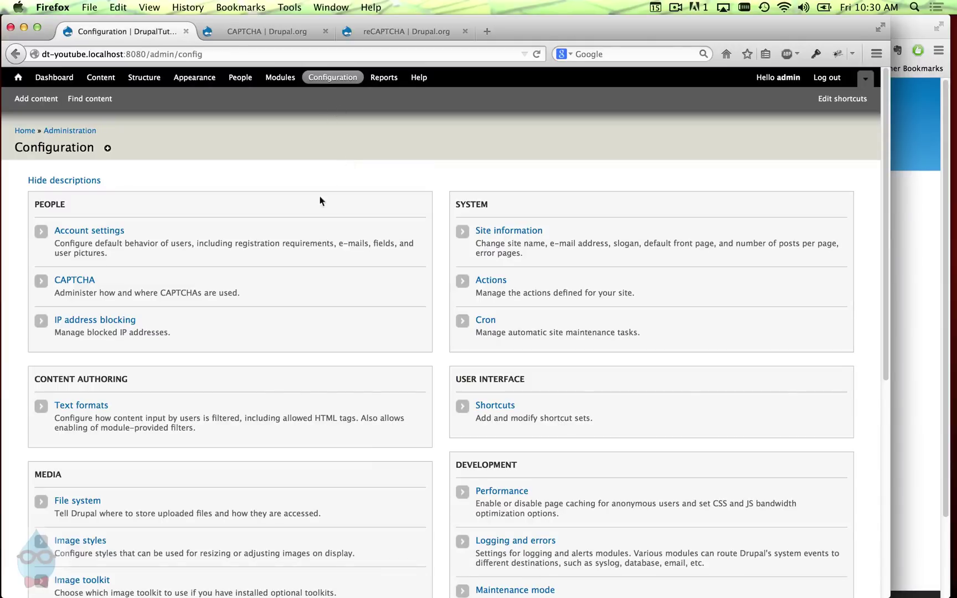
- Switch user_register_form's challenge type from Math to reCAPTCHA and save the CAPTCHA configuration
click(91, 281)
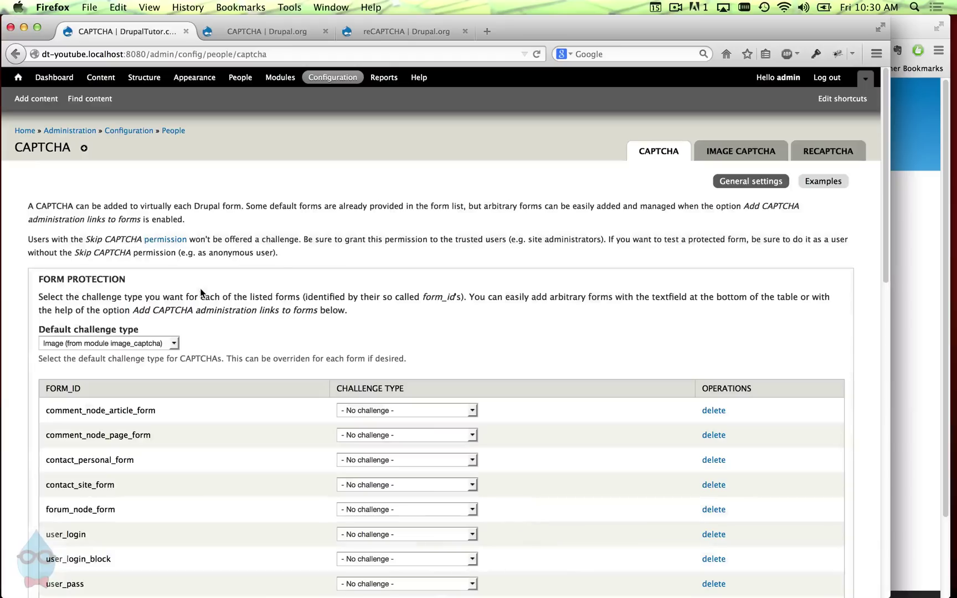
scroll(228, 378, down, 5)
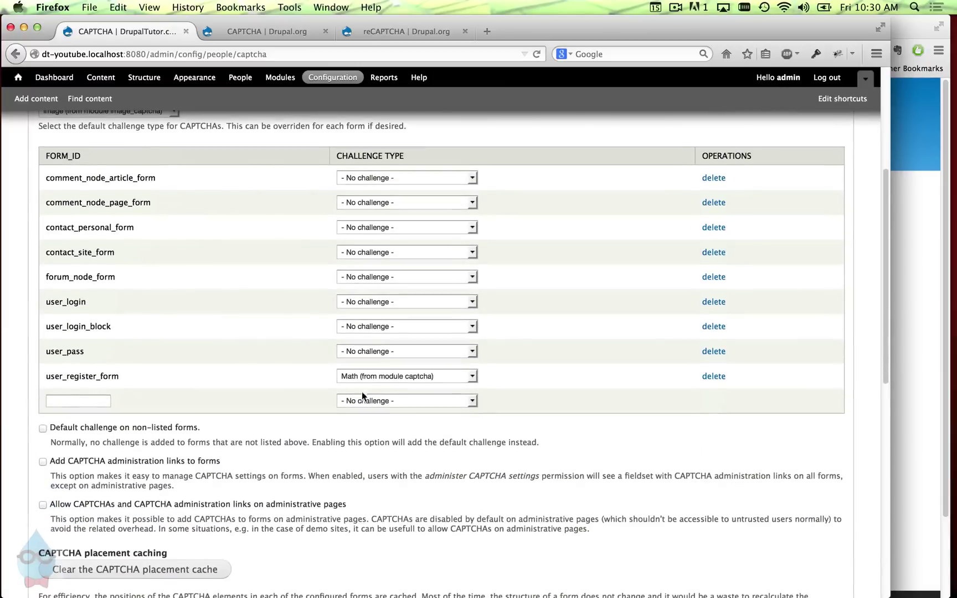
click(364, 376)
click(376, 421)
click(379, 438)
scroll(236, 475, down, 5)
scroll(89, 560, down, 8)
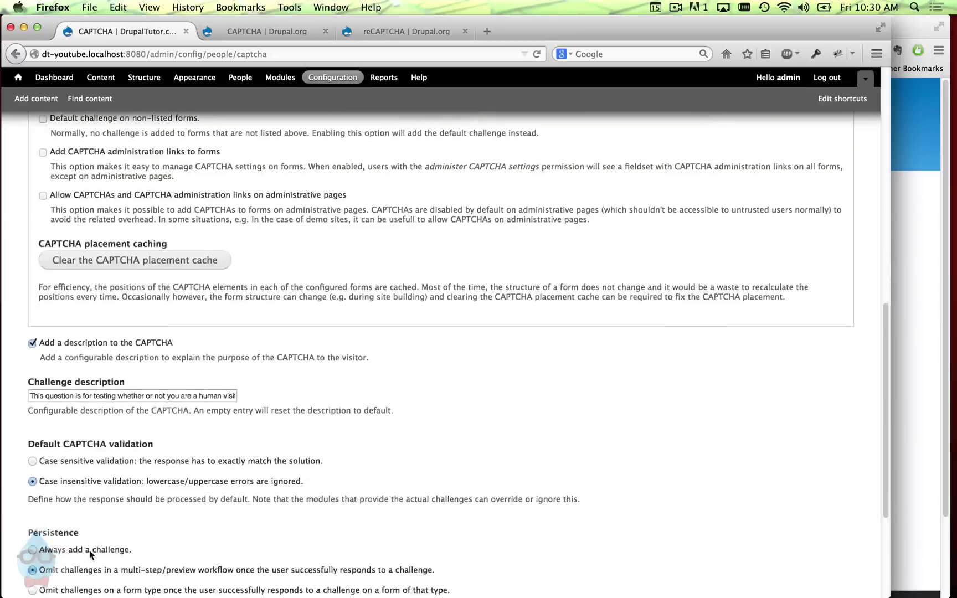
click(123, 544)
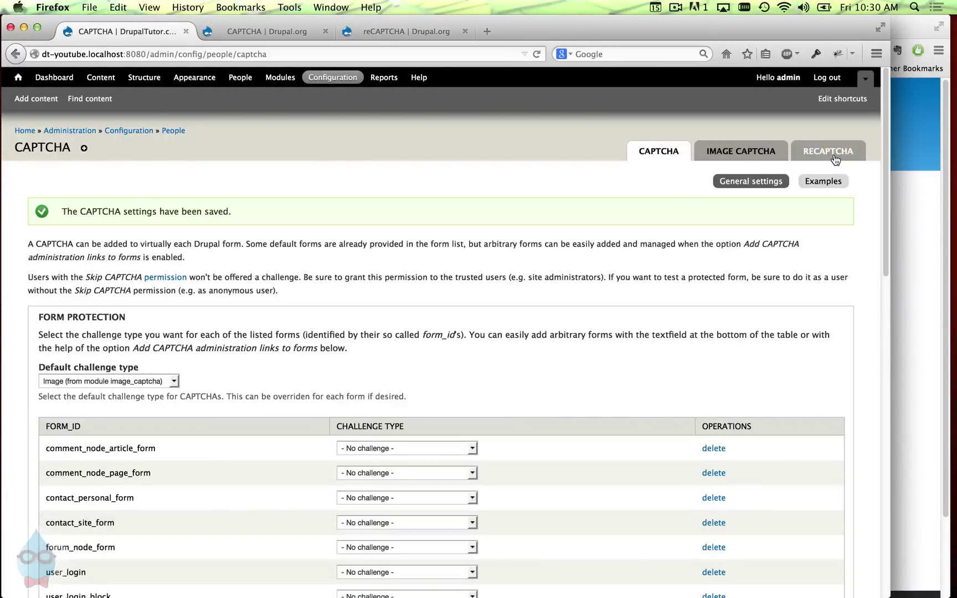
- Open Google's reCAPTCHA registration link in a new tab, review it, then return to the empty key fields
click(833, 155)
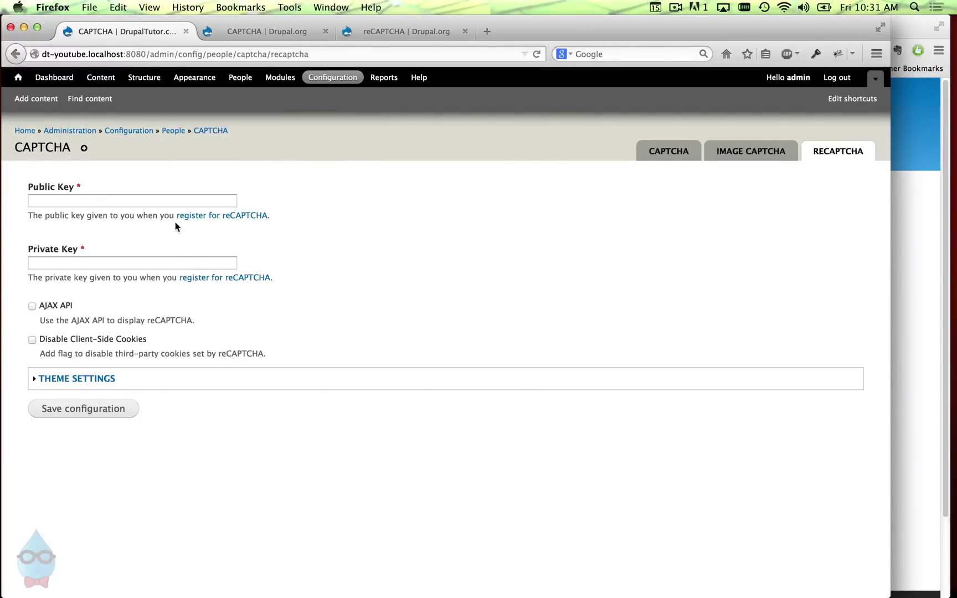
click(113, 202)
right_click(206, 217)
click(226, 230)
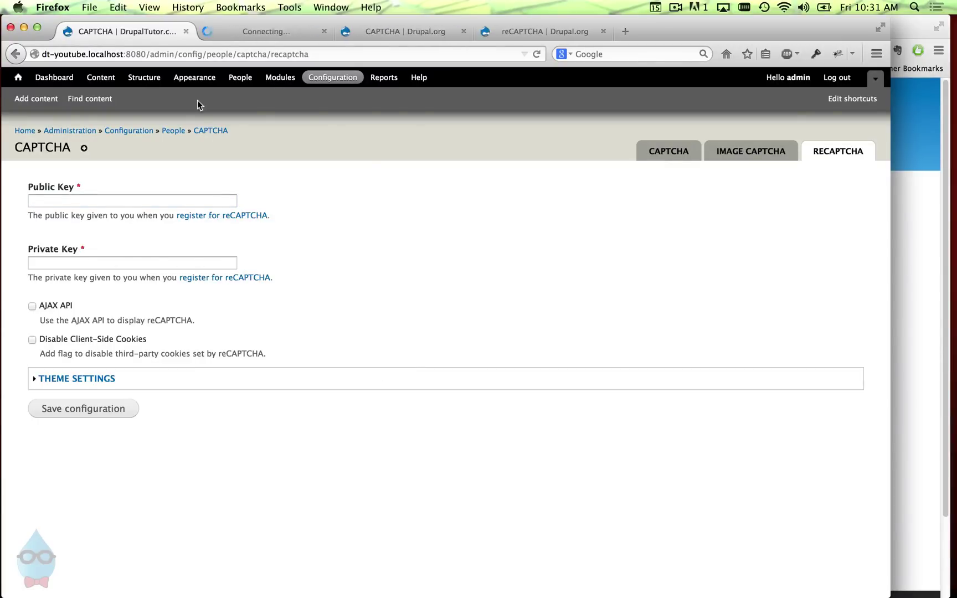
click(219, 30)
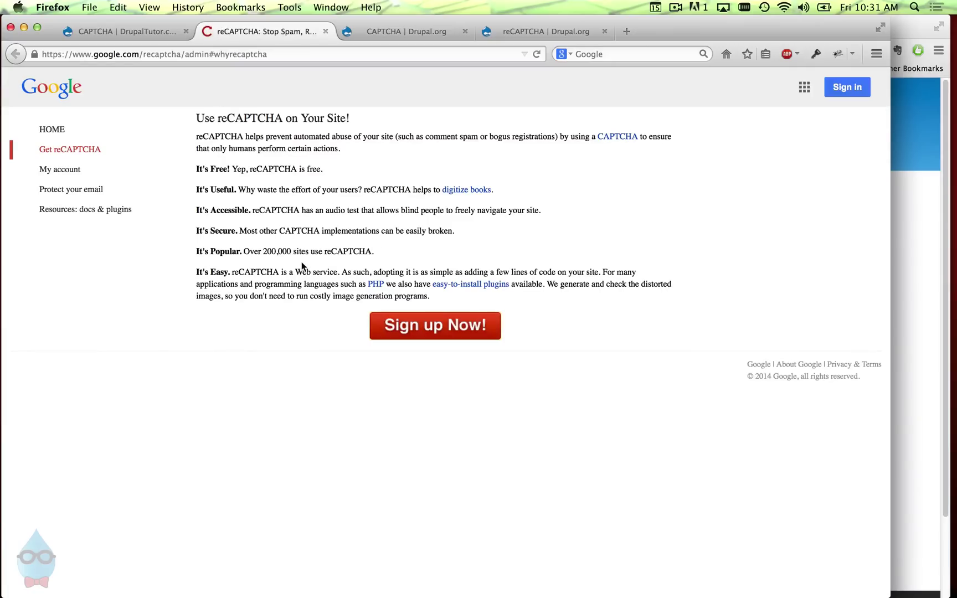
click(326, 31)
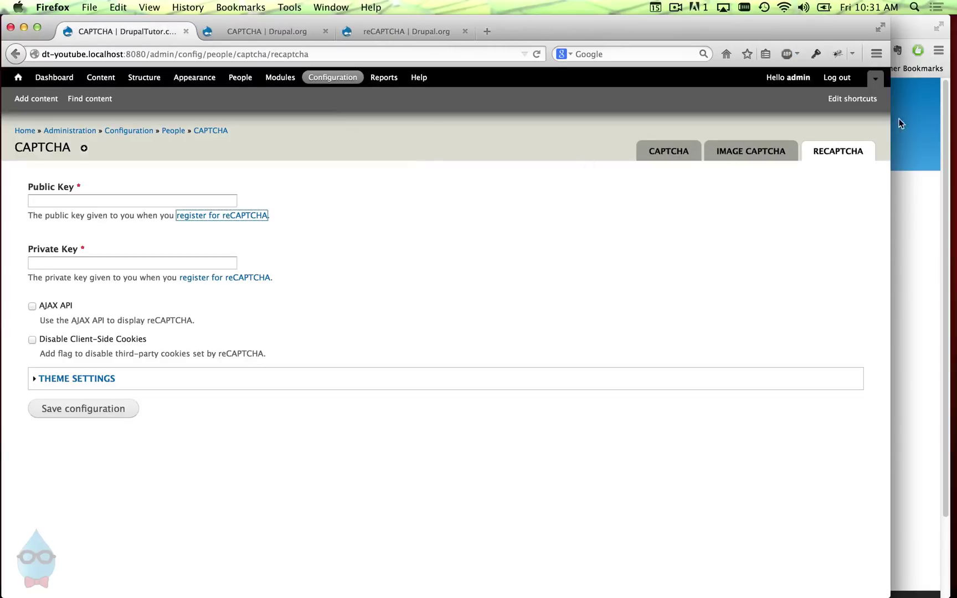
- Copy the public key from Google's reCAPTCHA admin page into Drupal's Public Key field
click(905, 31)
click(282, 30)
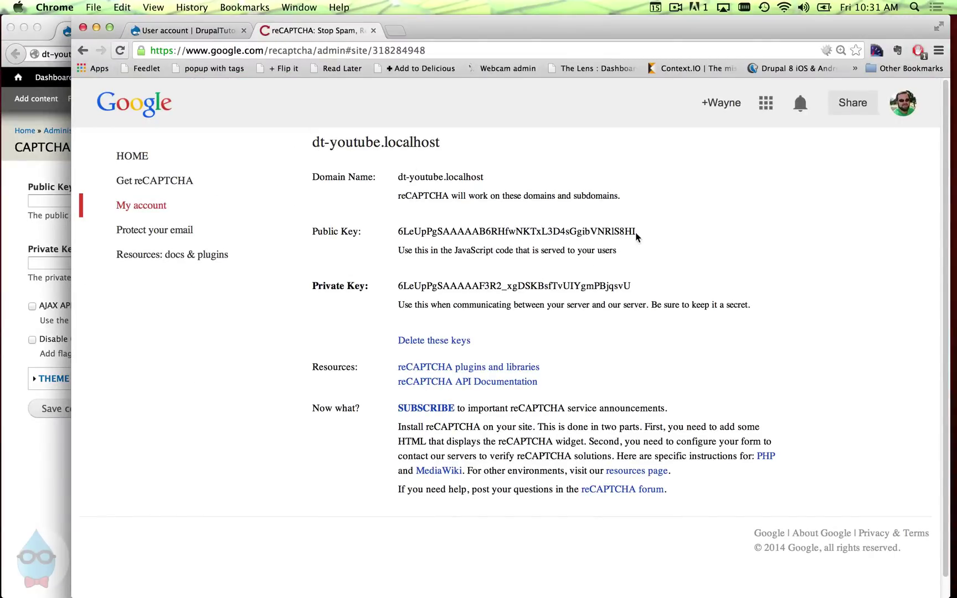
drag(638, 233, 402, 232)
right_click(412, 232)
click(437, 238)
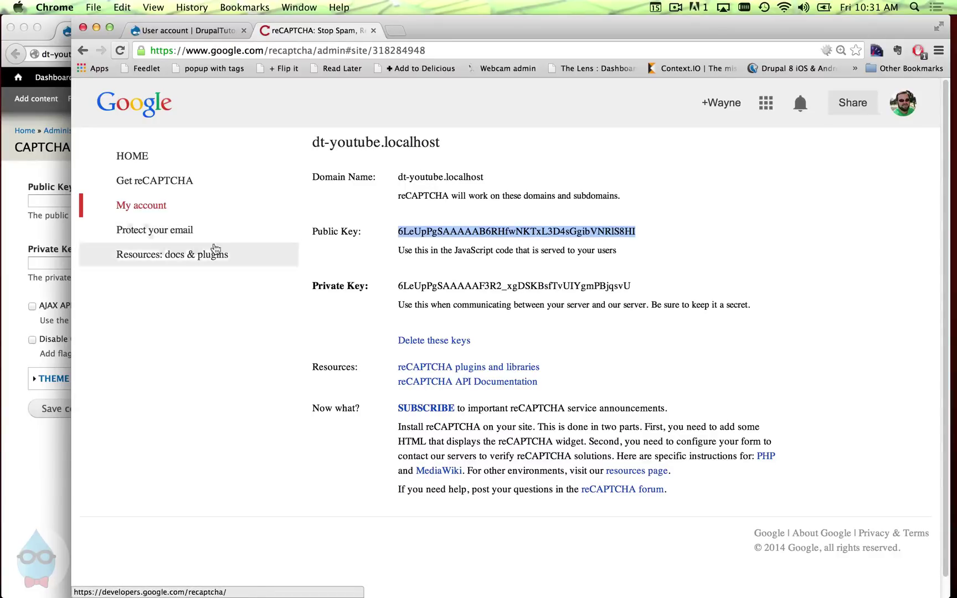
right_click(405, 232)
click(432, 236)
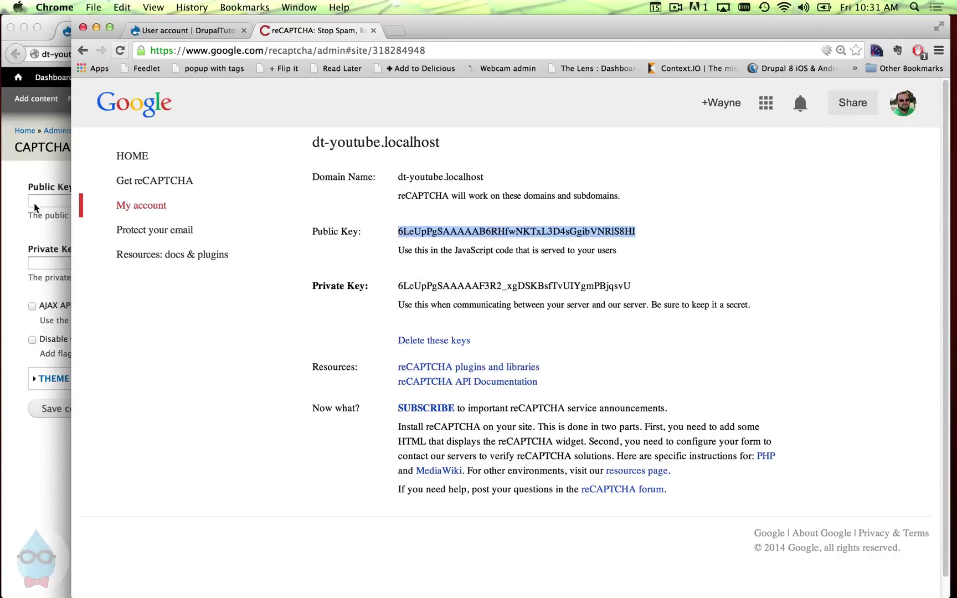
click(38, 201)
key(super+v)
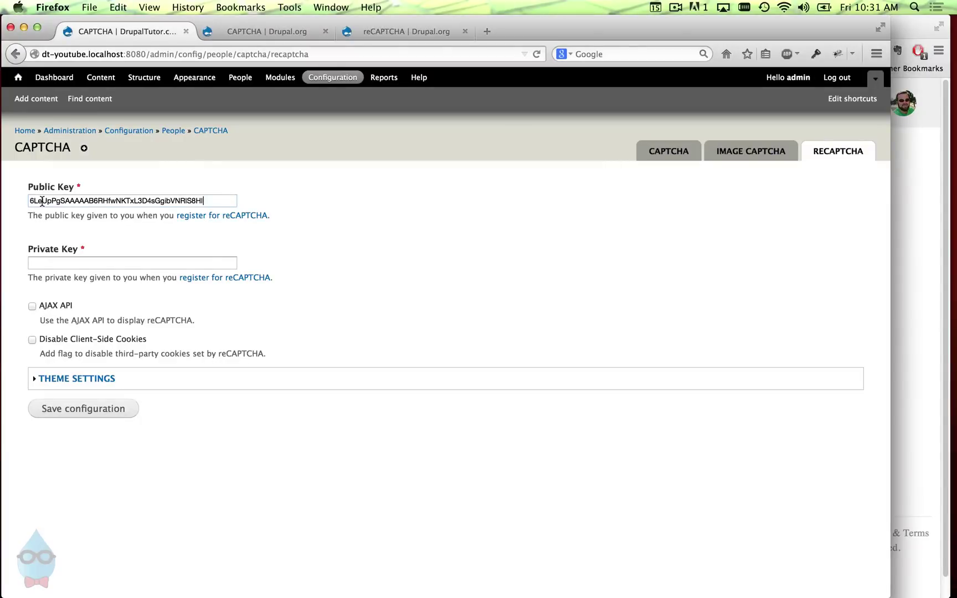
- Copy the private key into Drupal's Private Key field and save the reCAPTCHA configuration
click(923, 318)
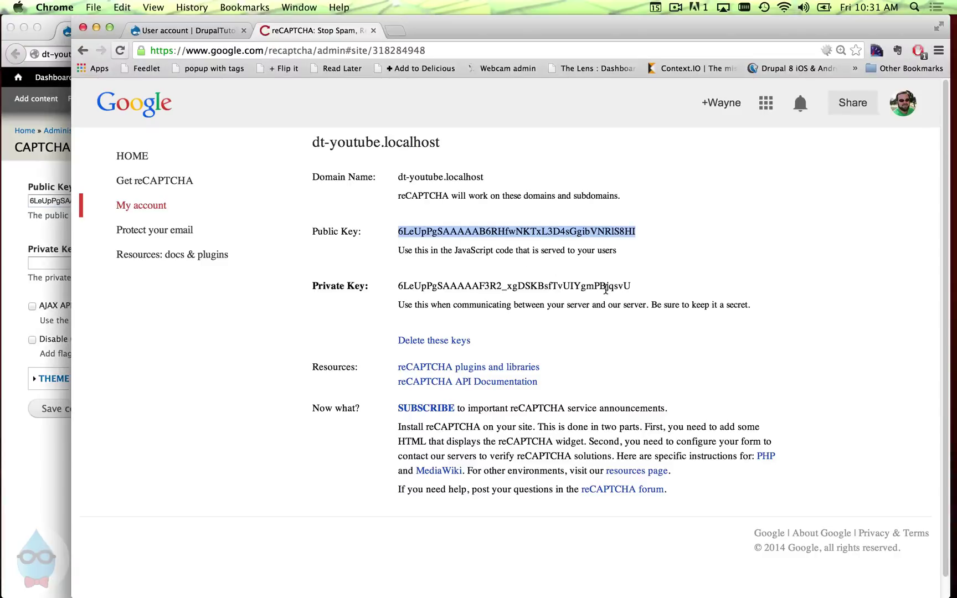
drag(633, 287, 399, 283)
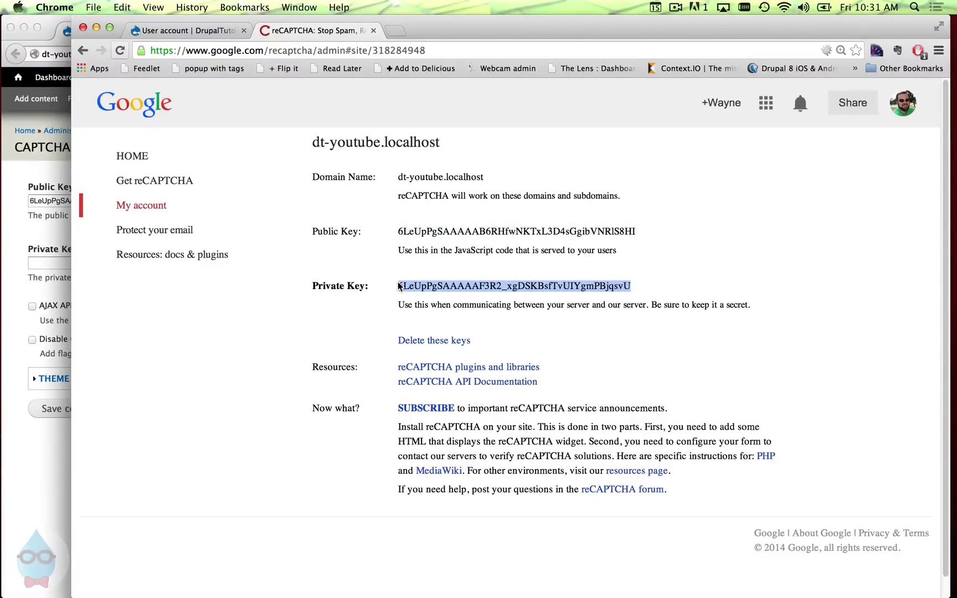
key(super+c)
click(53, 264)
click(54, 265)
key(super+v)
click(88, 410)
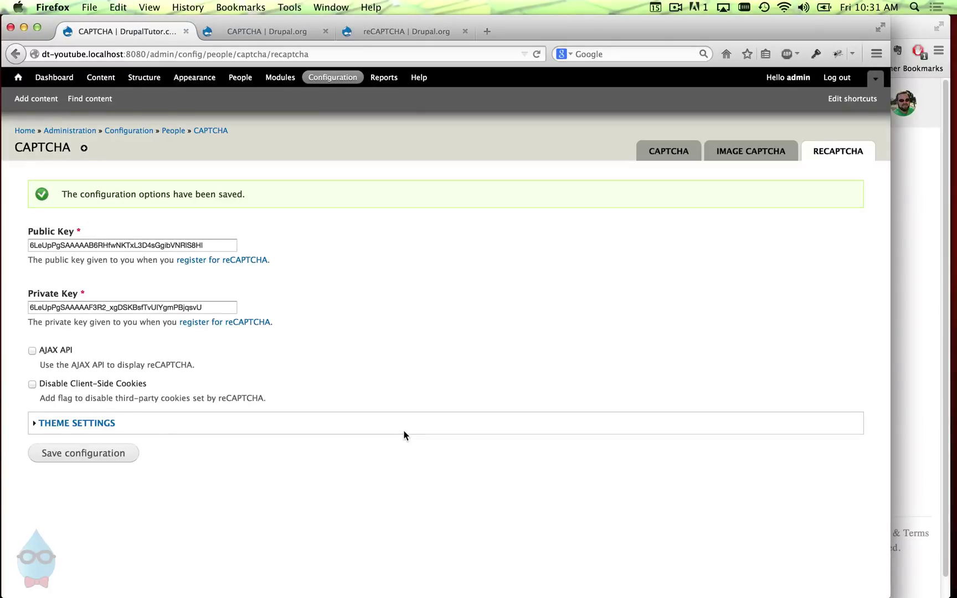
- Expand Theme Settings and keep the reCAPTCHA theme set to Red
double_click(109, 423)
click(91, 453)
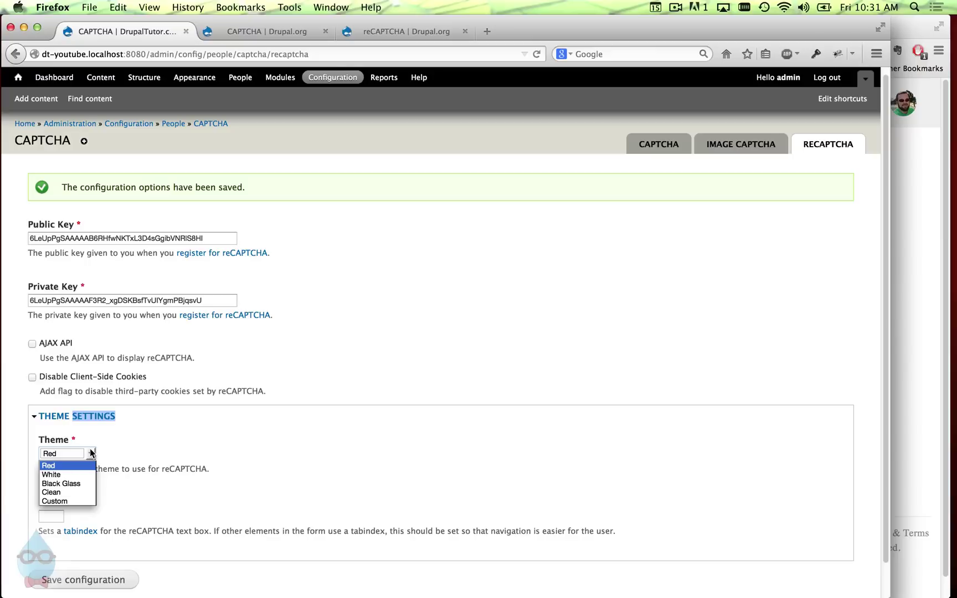
click(92, 453)
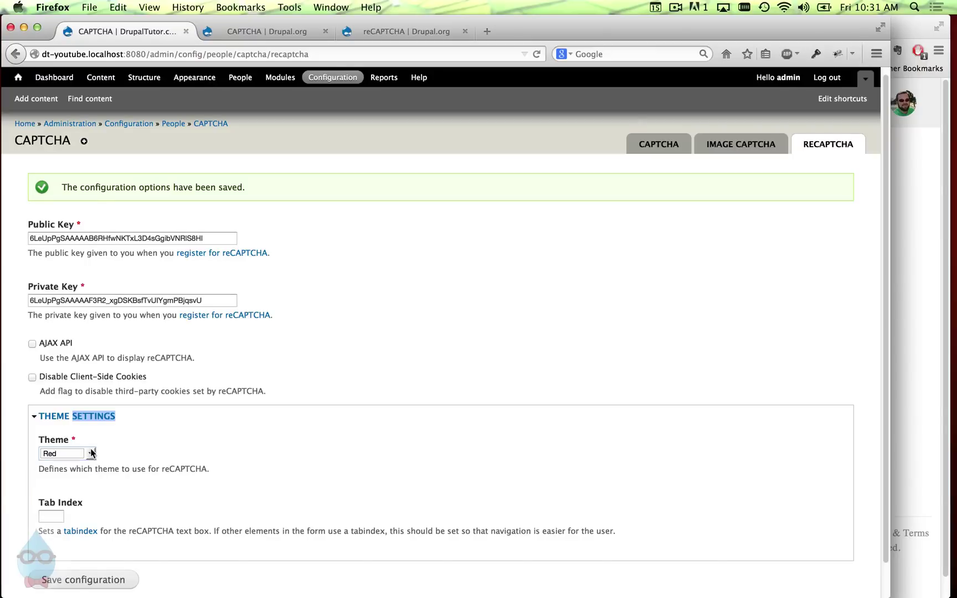
click(102, 453)
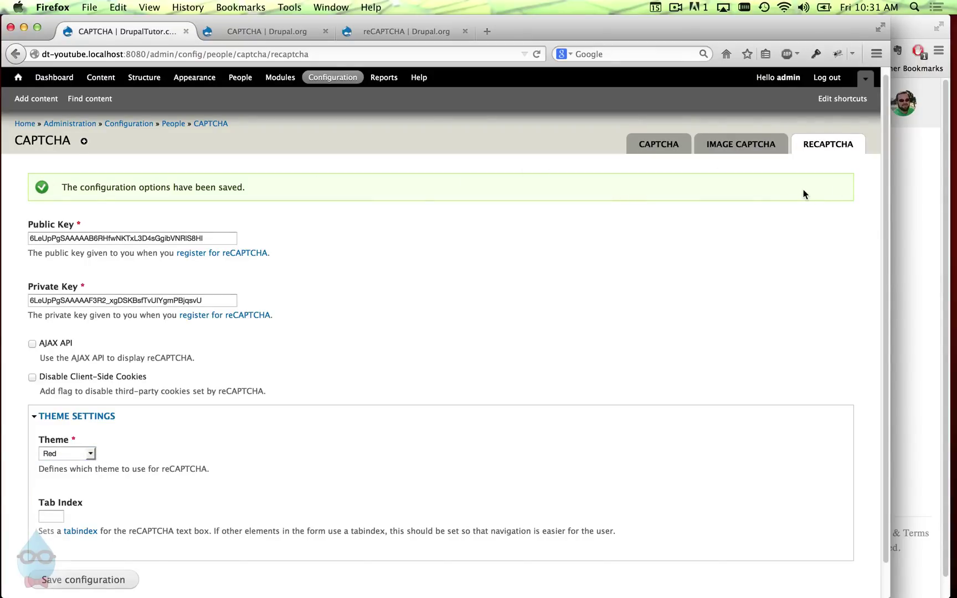
- Confirm user_register_form uses reCAPTCHA on the CAPTCHA tab, then bring up Chrome's registration page
click(902, 188)
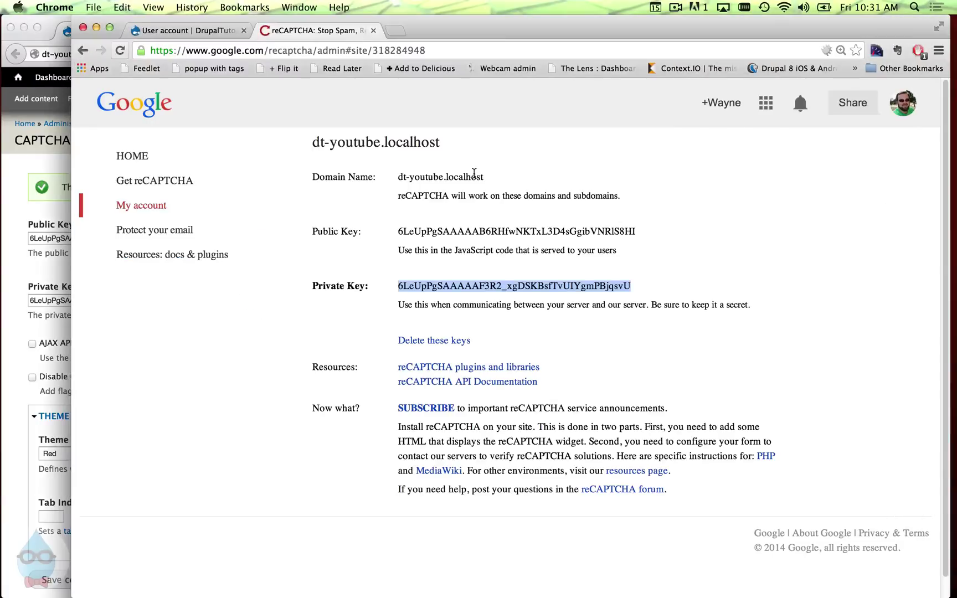
click(7, 201)
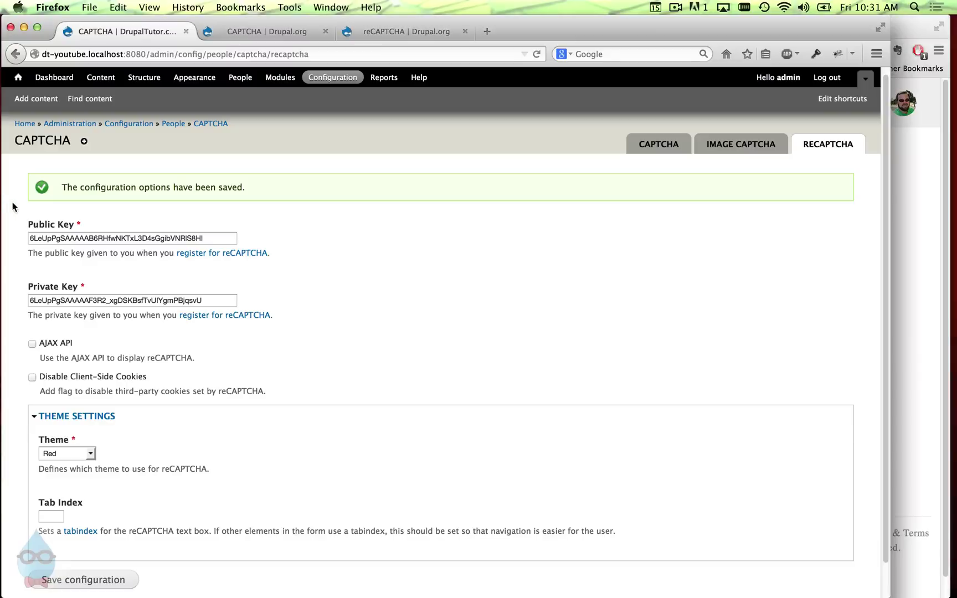
click(662, 151)
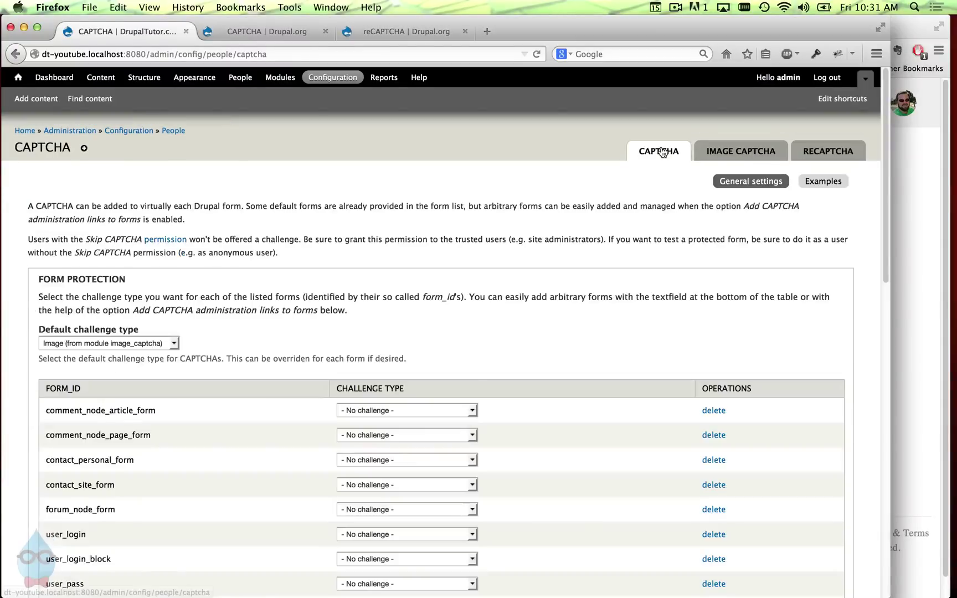
scroll(479, 399, down, 5)
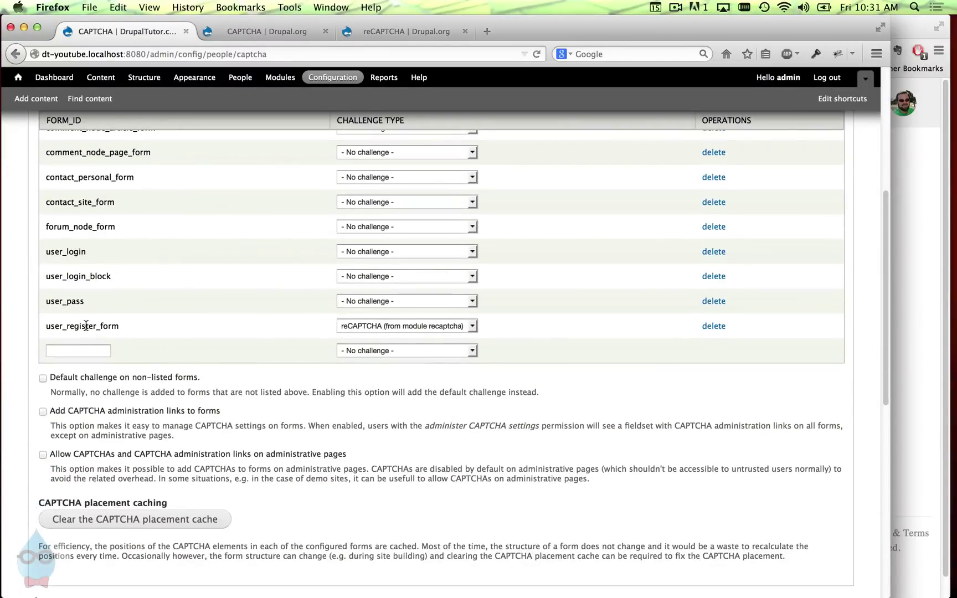
click(948, 233)
- Reload user/register and enter username 'test' and a test e-mail address
click(166, 31)
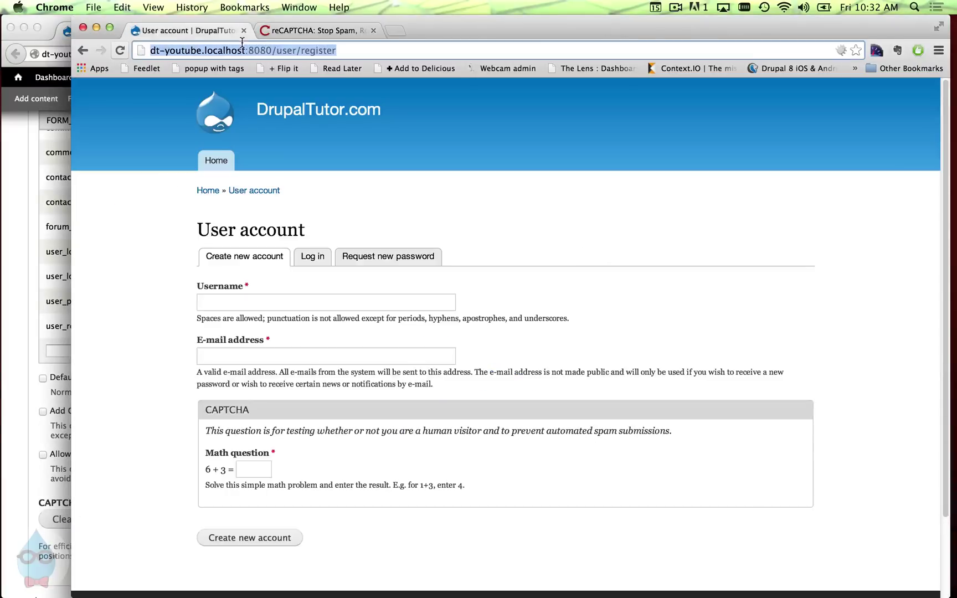
key(Return)
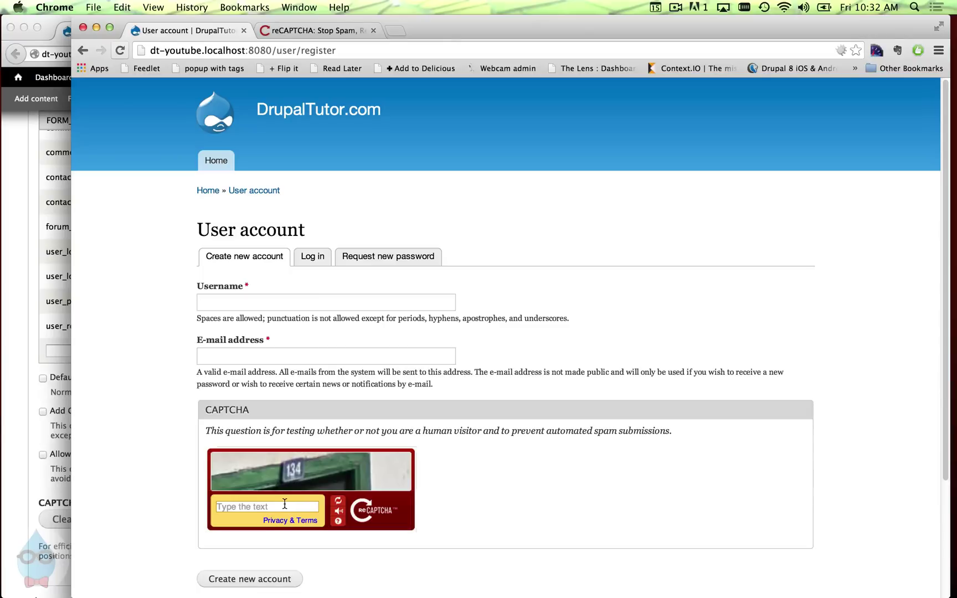
click(252, 303)
text(test)
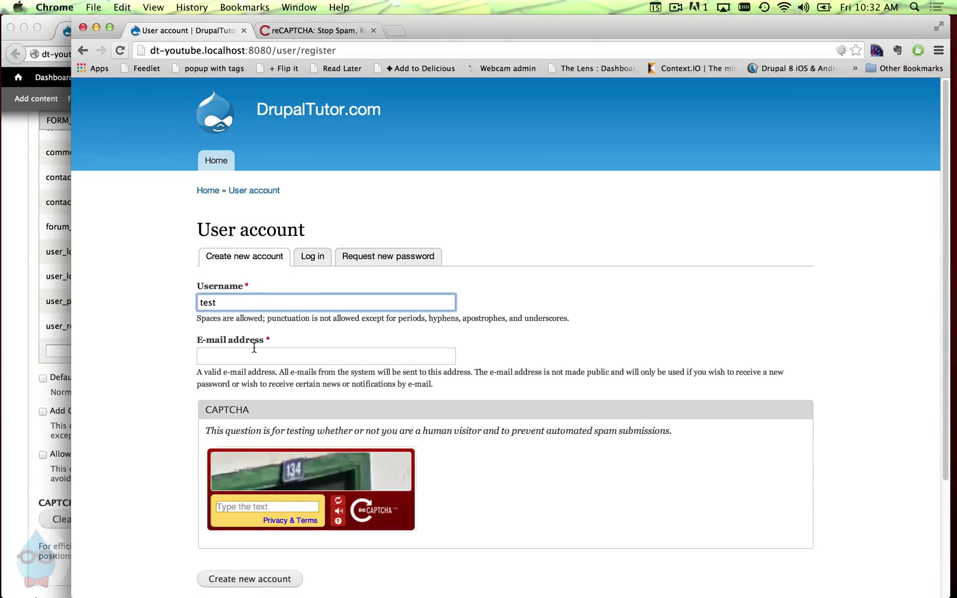
click(254, 349)
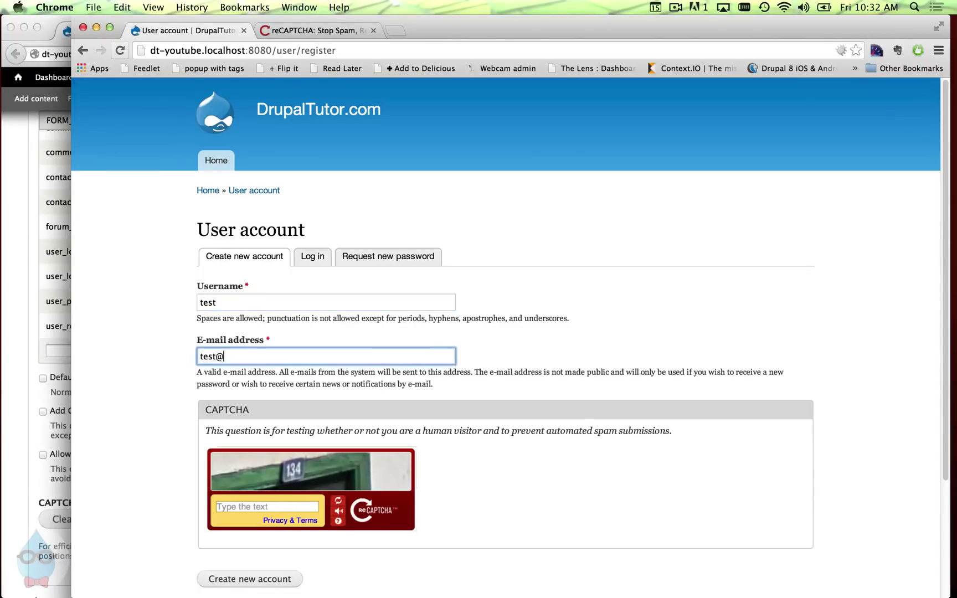
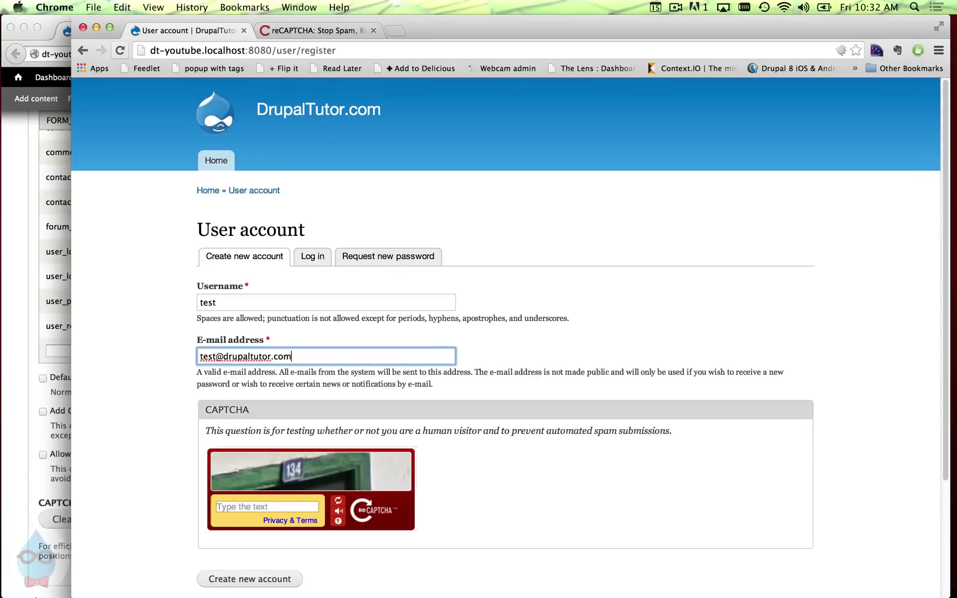
- Submit once without the CAPTCHA, then enter reCAPTCHA answer 601, create the account, and return to CAPTCHA settings
scroll(207, 533, down, 5)
click(267, 462)
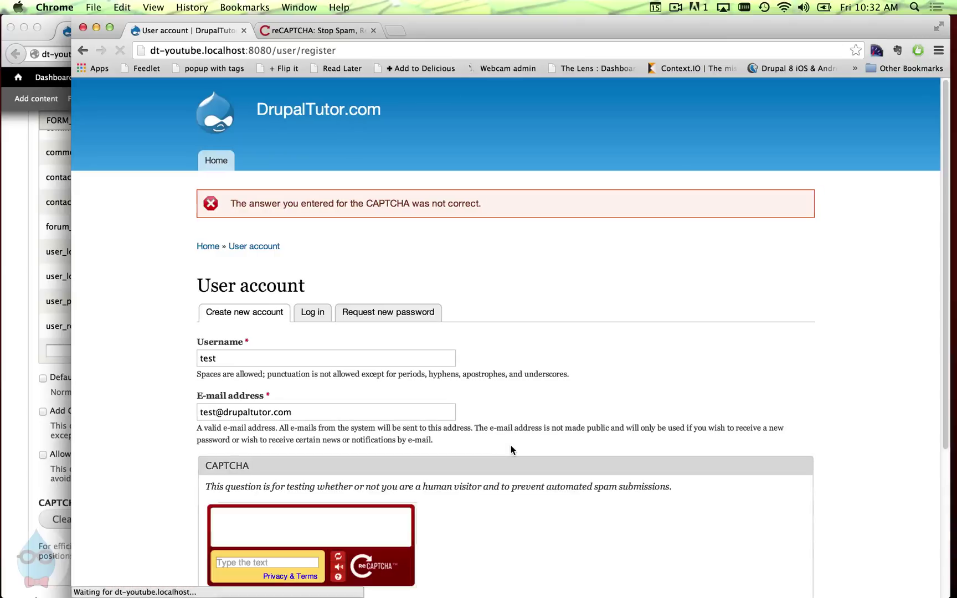
scroll(421, 436, down, 3)
click(313, 430)
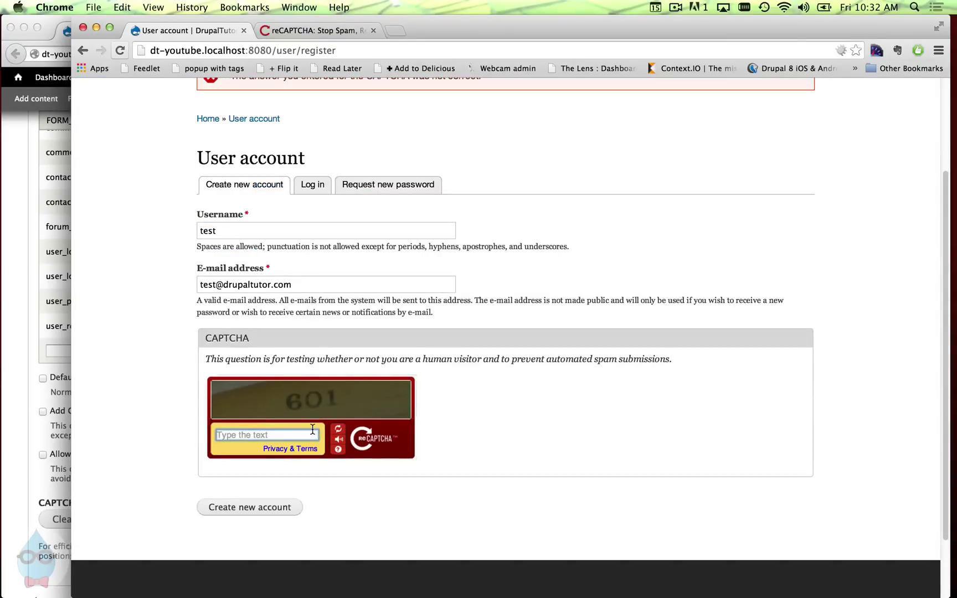
text(601)
click(289, 508)
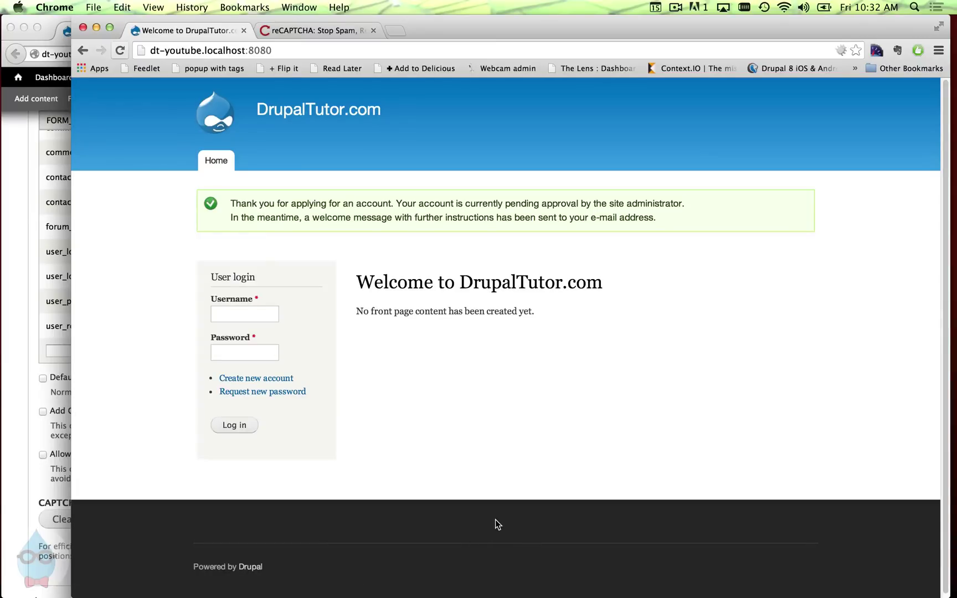
click(2, 247)
scroll(293, 382, up, 3)
- Open Reports > Status report to see CAPTCHA's 4 blocked form submissions
scroll(293, 382, up, 3)
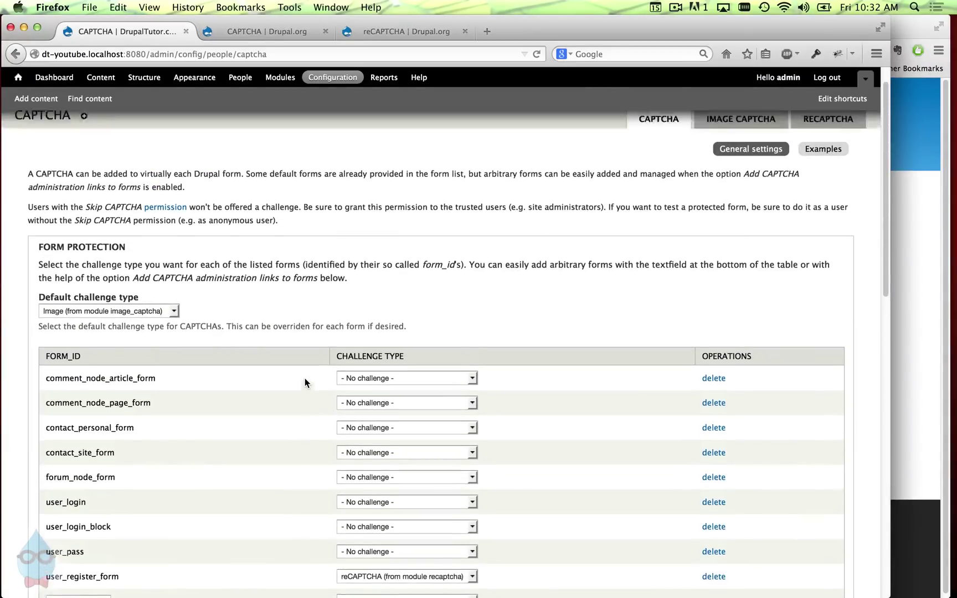
scroll(310, 387, up, 1)
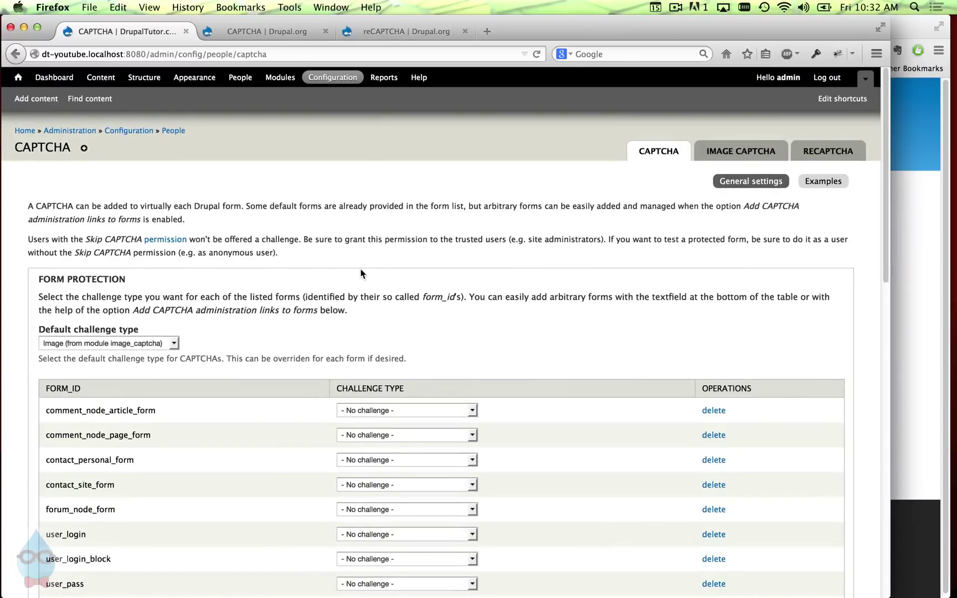
click(390, 82)
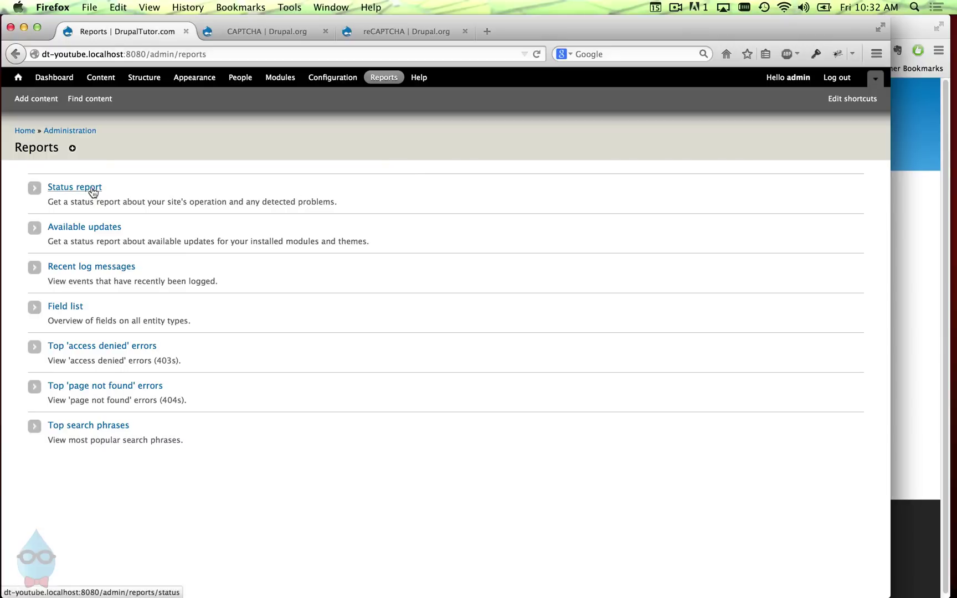
click(92, 189)
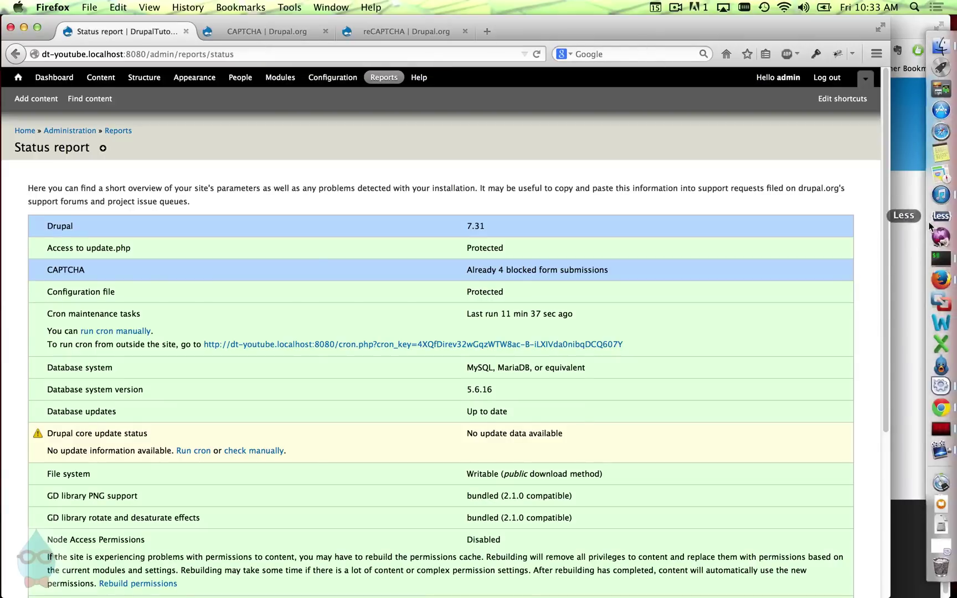
- Bring the DrupalTutor.com front page back, showing the account awaits administrator approval
click(913, 221)
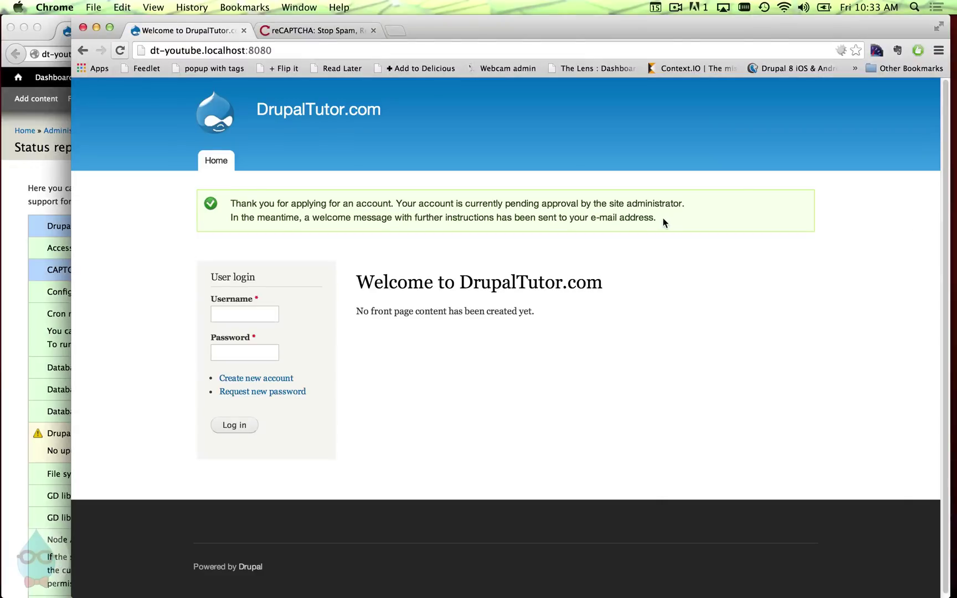